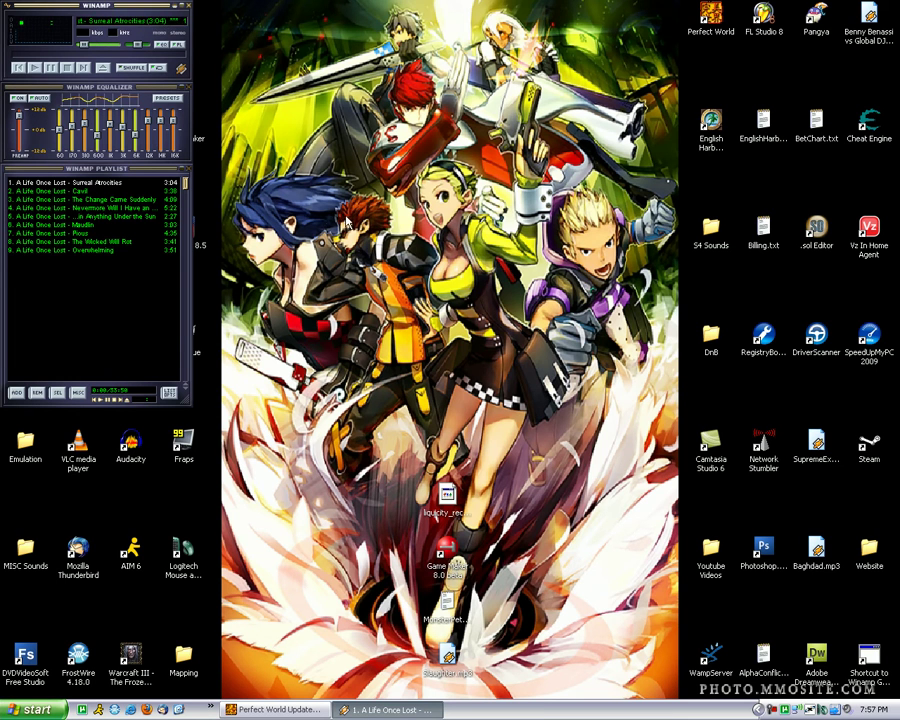
Step: Open the Winamp Library, make its window taller, and show the Portables view
{"action": "left_click", "coordinate": [246, 156]}
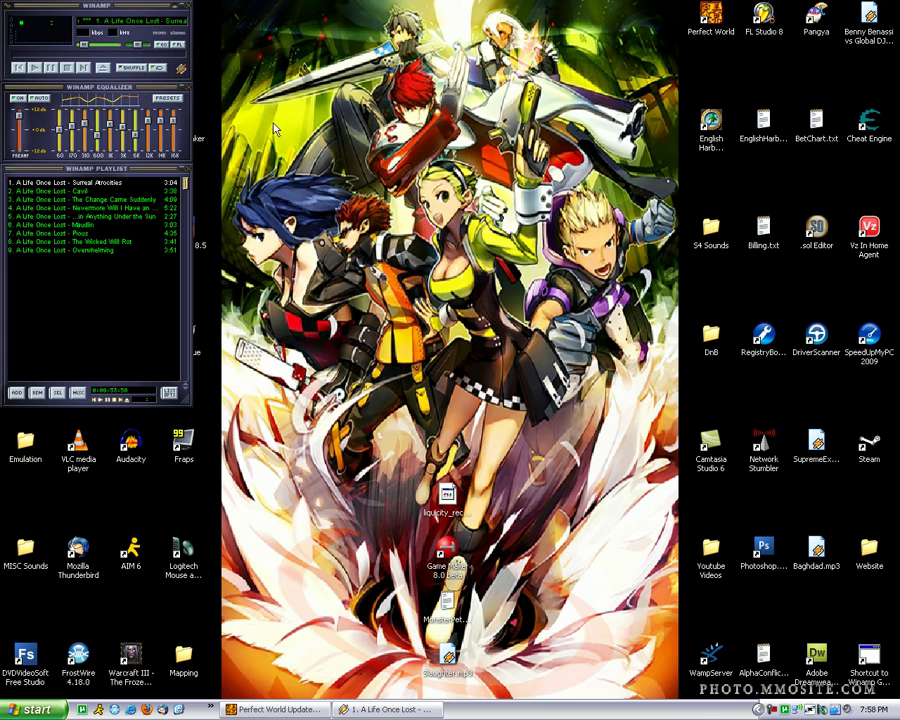
{"action": "mouse_move", "coordinate": [162, 32]}
{"action": "left_mouse_down"}
{"action": "mouse_move", "coordinate": [130, 6]}
{"action": "mouse_move", "coordinate": [148, 20]}
{"action": "left_mouse_up"}
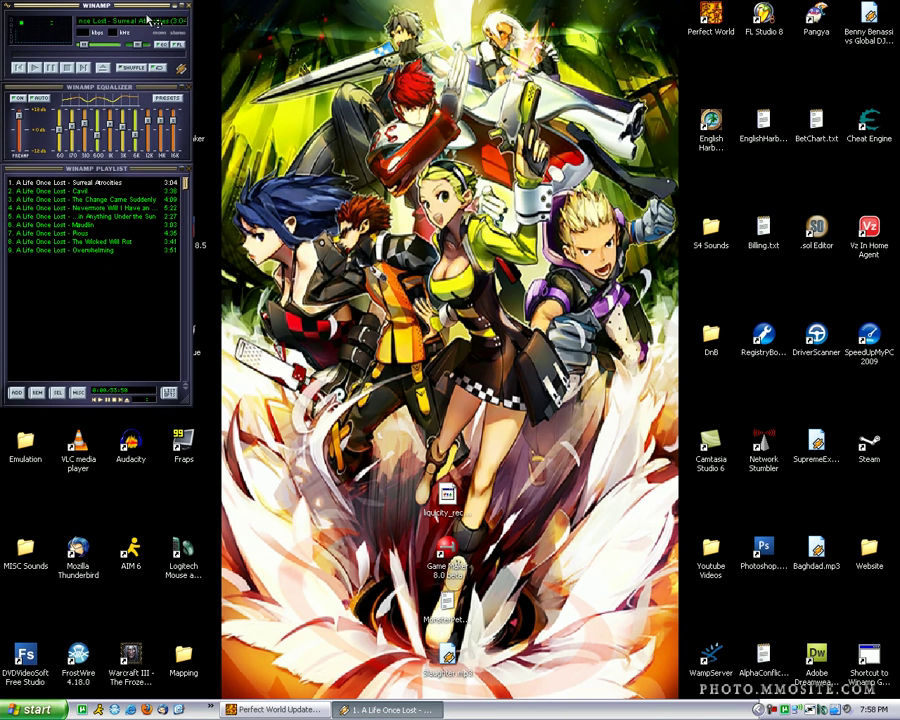
{"action": "left_click", "coordinate": [6, 5]}
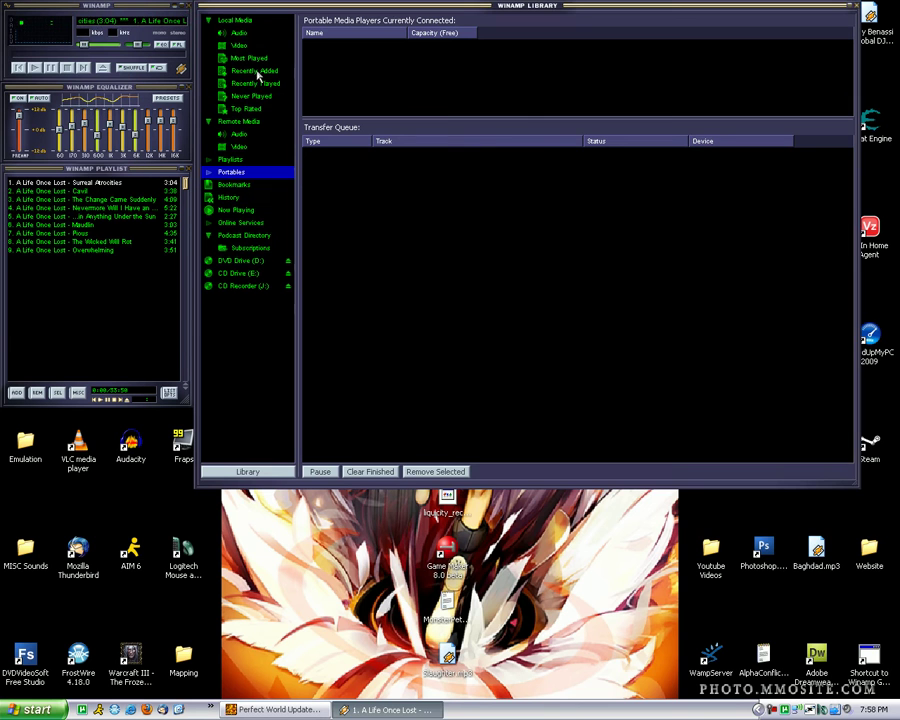
{"action": "left_click_drag", "start_coordinate": [857, 490], "coordinate": [812, 657]}
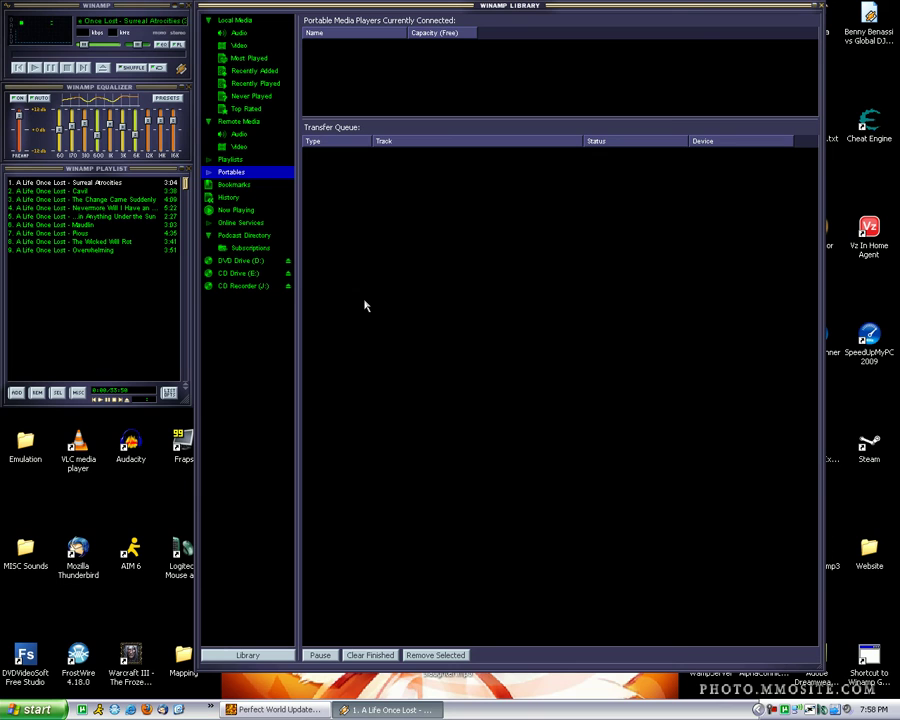
{"action": "left_click", "coordinate": [234, 184]}
{"action": "left_click", "coordinate": [231, 172]}
Step: Move the Winamp windows aside to uncover the desktop icons and try to open My Computer
{"action": "left_click_drag", "start_coordinate": [135, 8], "coordinate": [209, 8]}
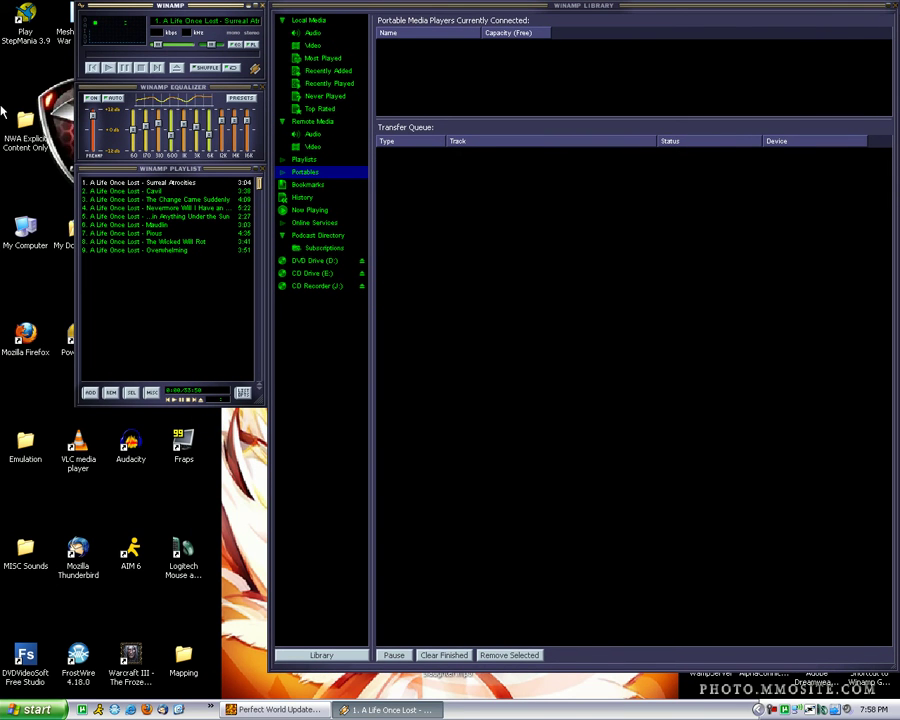
{"action": "double_click", "coordinate": [26, 228]}
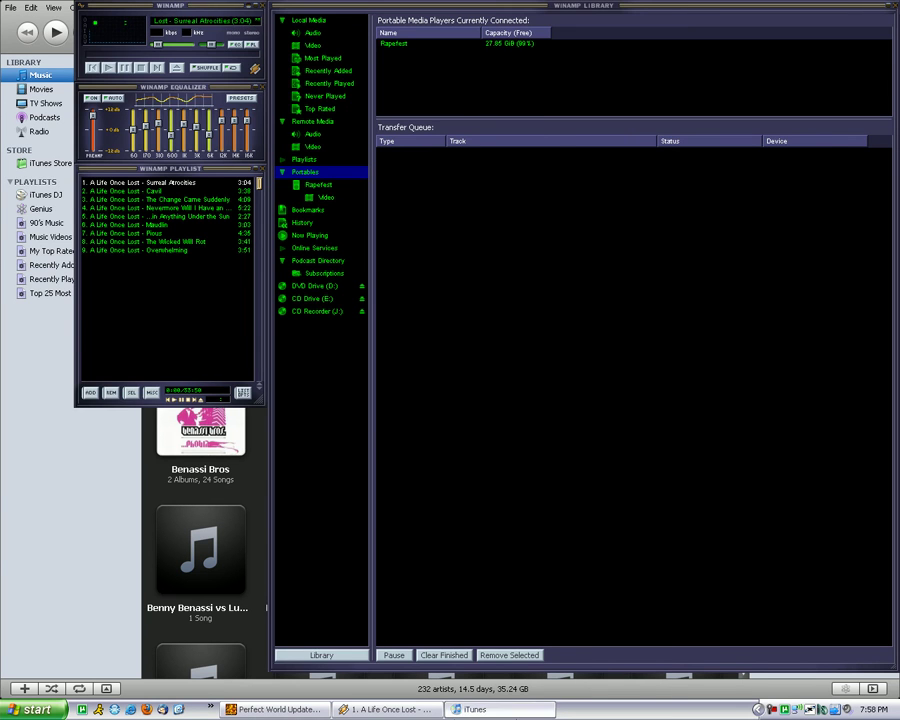
Step: Switch to iTunes, stop its gapless playback analysis, and close it
{"action": "left_click", "coordinate": [464, 676]}
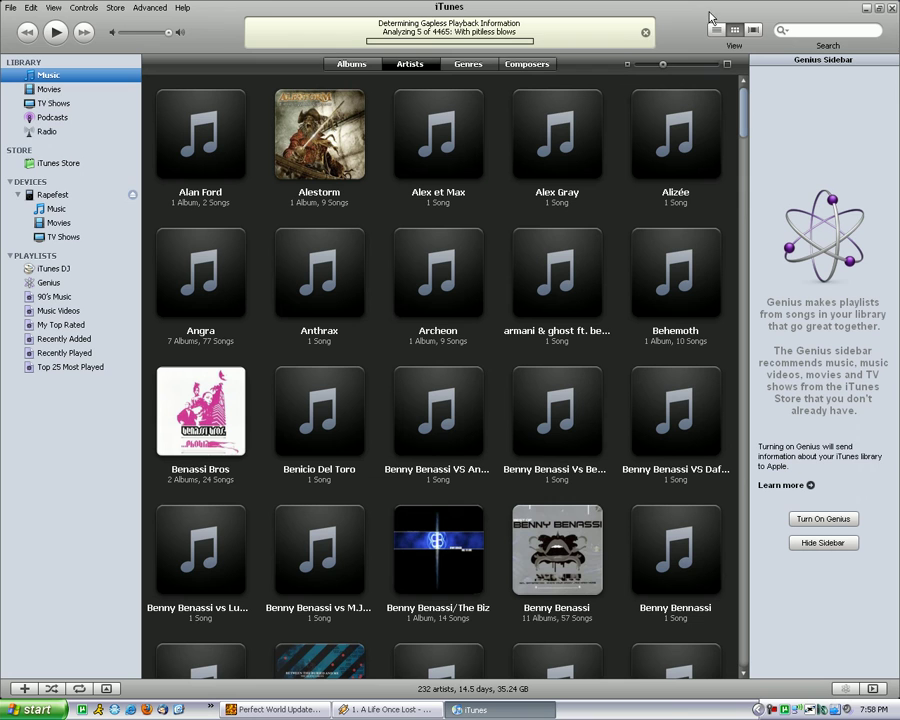
{"action": "left_click", "coordinate": [646, 37]}
{"action": "left_click", "coordinate": [890, 8]}
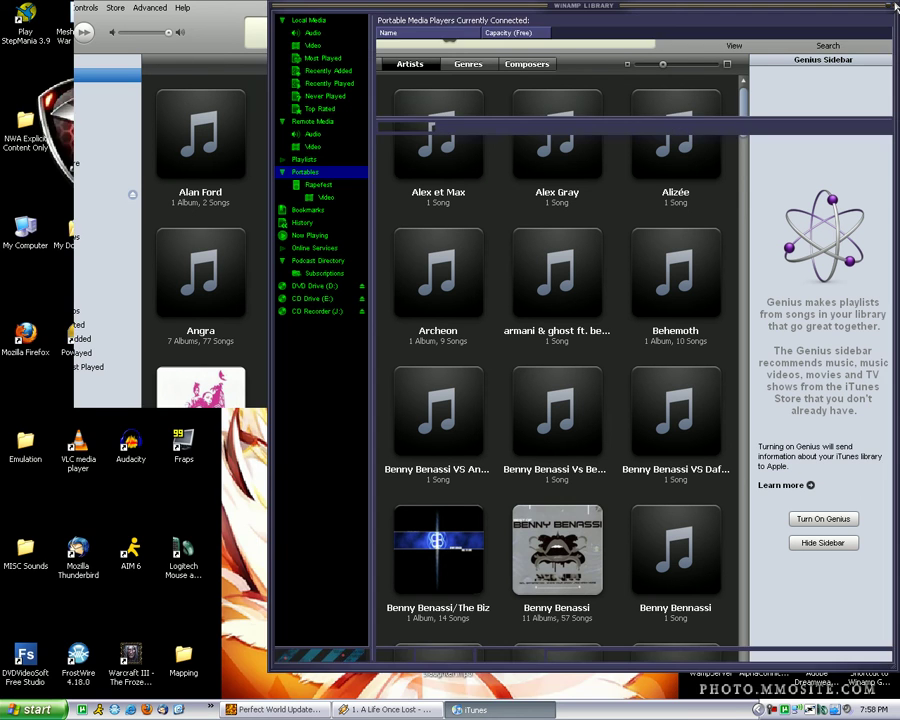
Step: Return the Winamp windows to the screen edge and show the contents of the Rapefest portable player in the library
{"action": "left_click", "coordinate": [332, 189]}
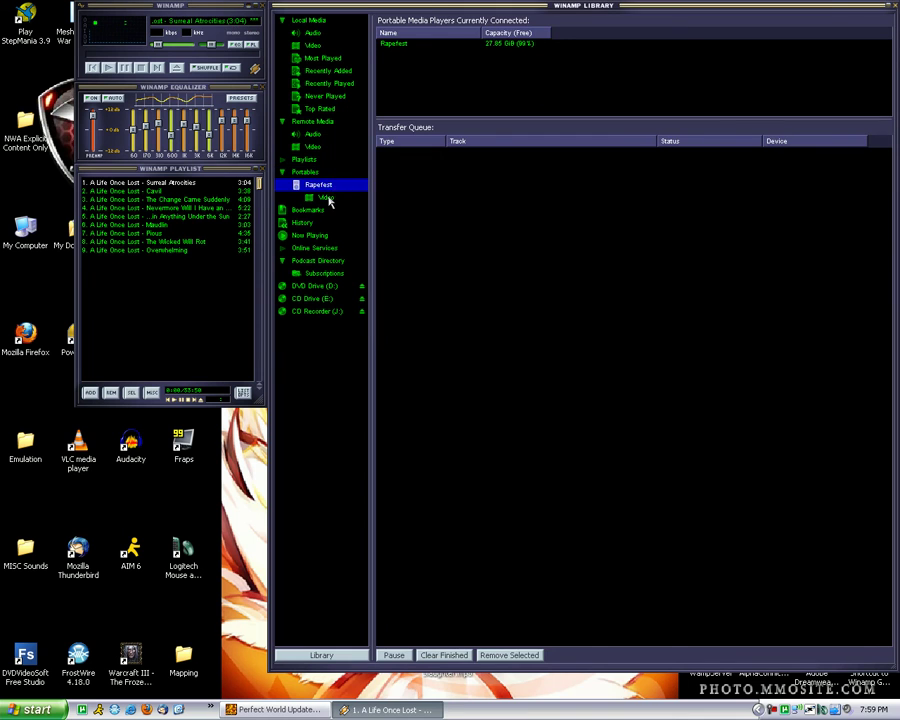
{"action": "left_click", "coordinate": [327, 198]}
{"action": "left_click", "coordinate": [316, 174]}
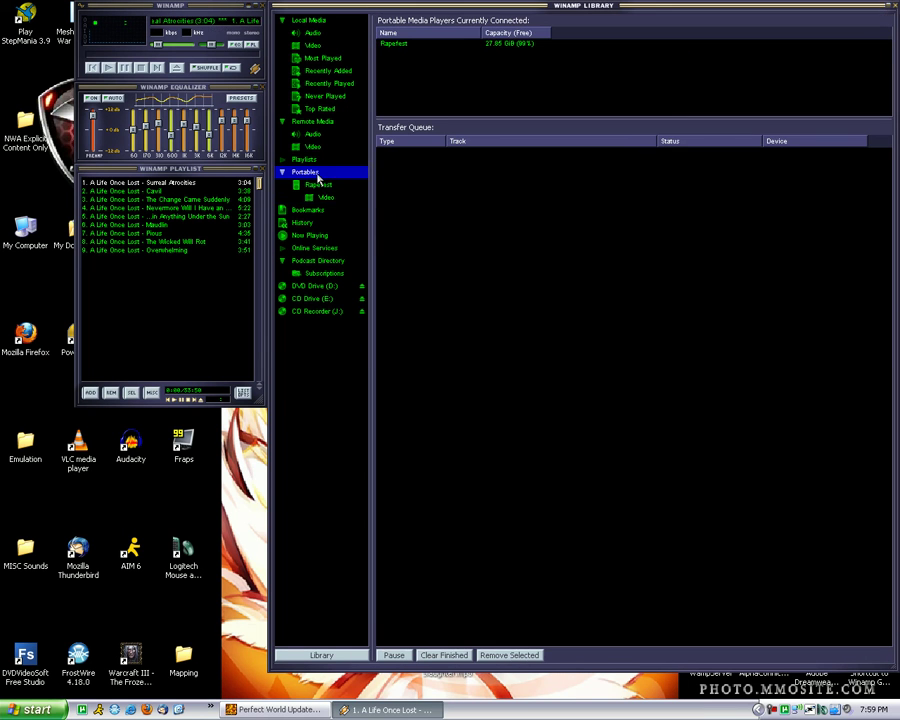
{"action": "left_click_drag", "start_coordinate": [204, 7], "coordinate": [130, 8]}
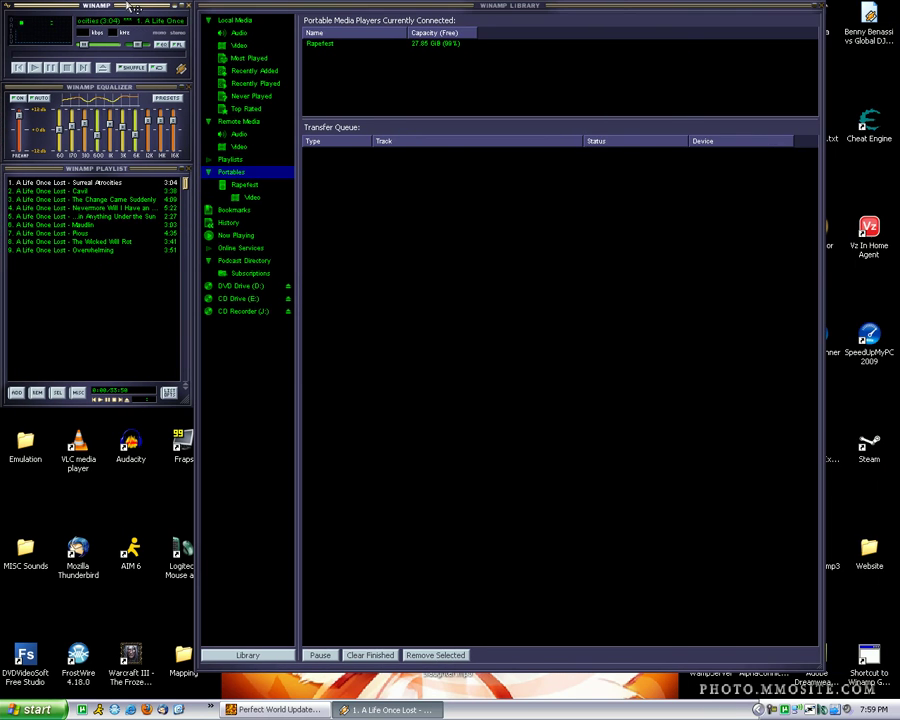
{"action": "left_click", "coordinate": [252, 188]}
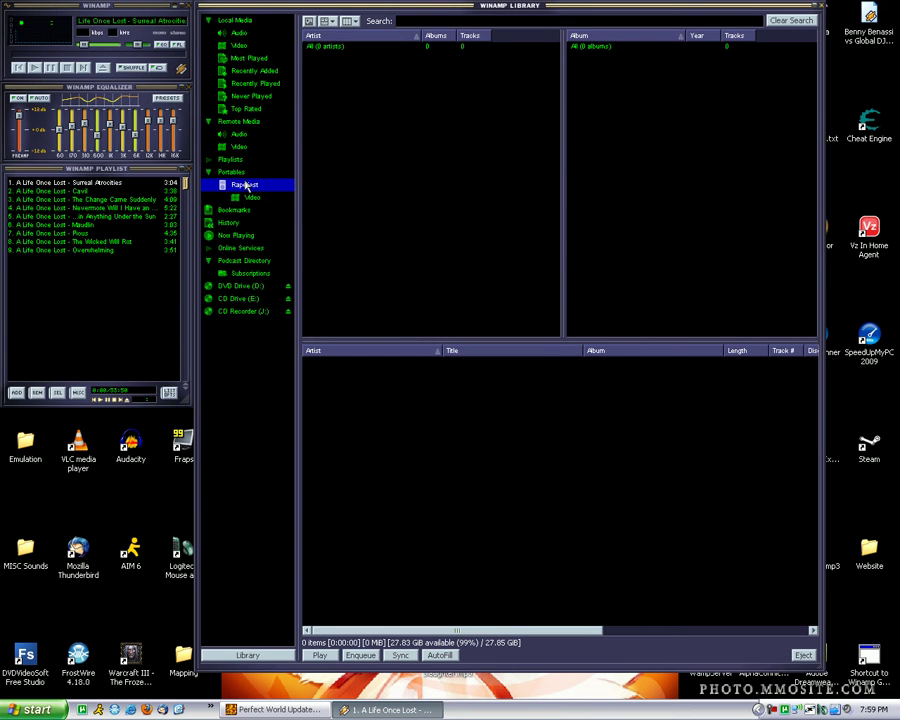
Step: Send all the A Life Once Lost tracks in the playlist to the Rapefest portable player
{"action": "left_click", "coordinate": [80, 183]}
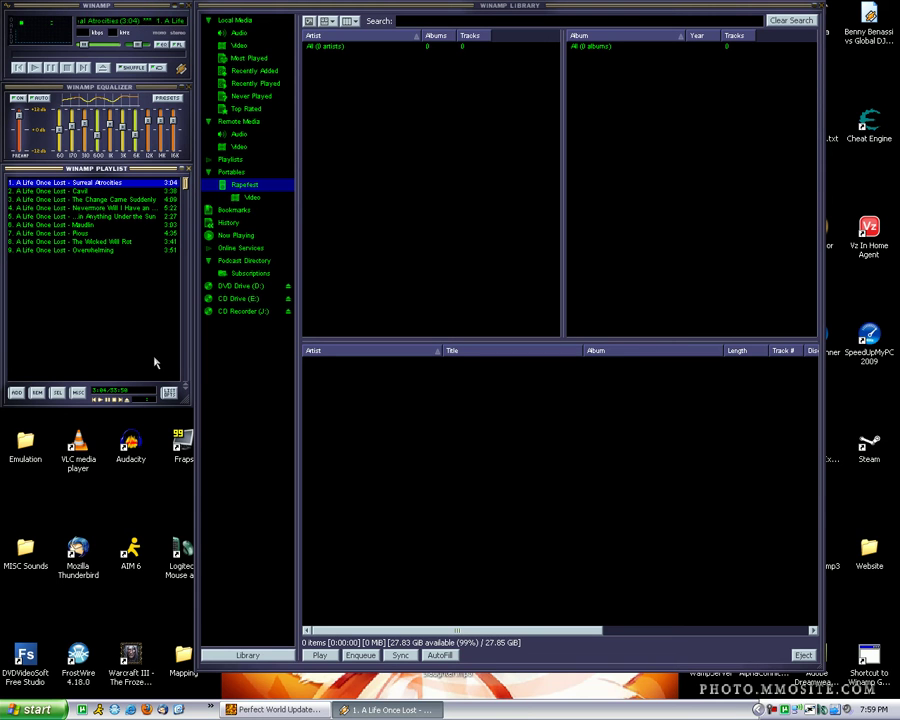
{"action": "left_click_drag", "start_coordinate": [176, 394], "coordinate": [178, 664]}
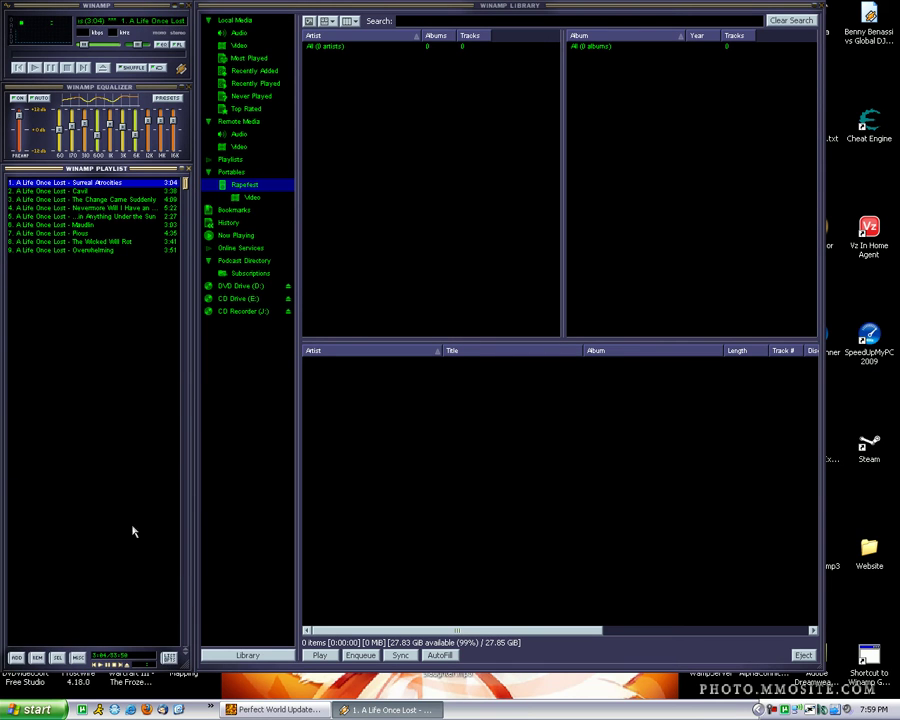
{"action": "left_click", "coordinate": [86, 253], "text": "shift"}
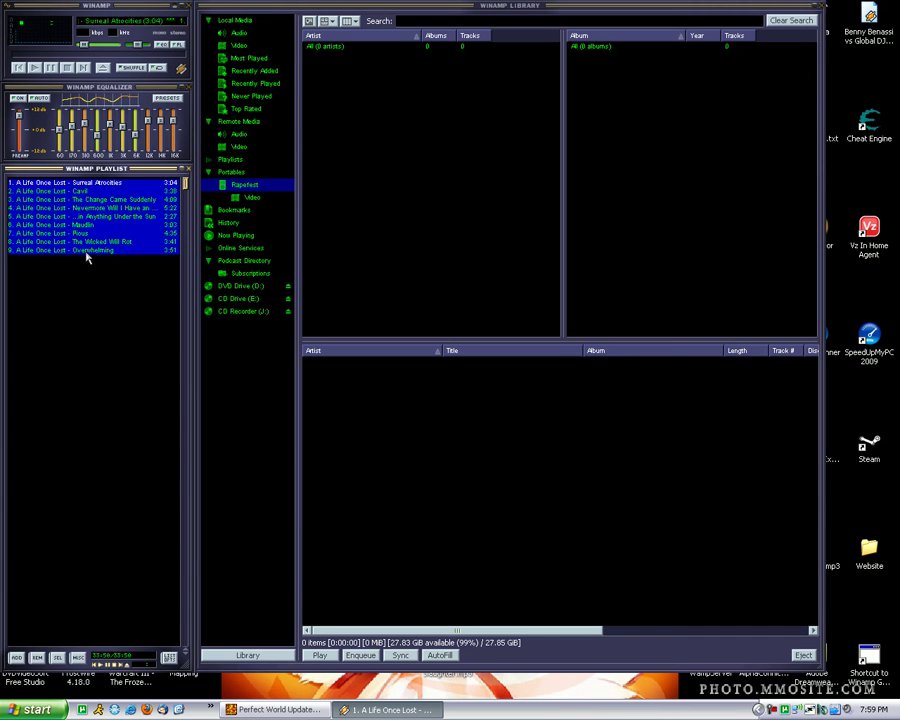
{"action": "left_click", "coordinate": [86, 252]}
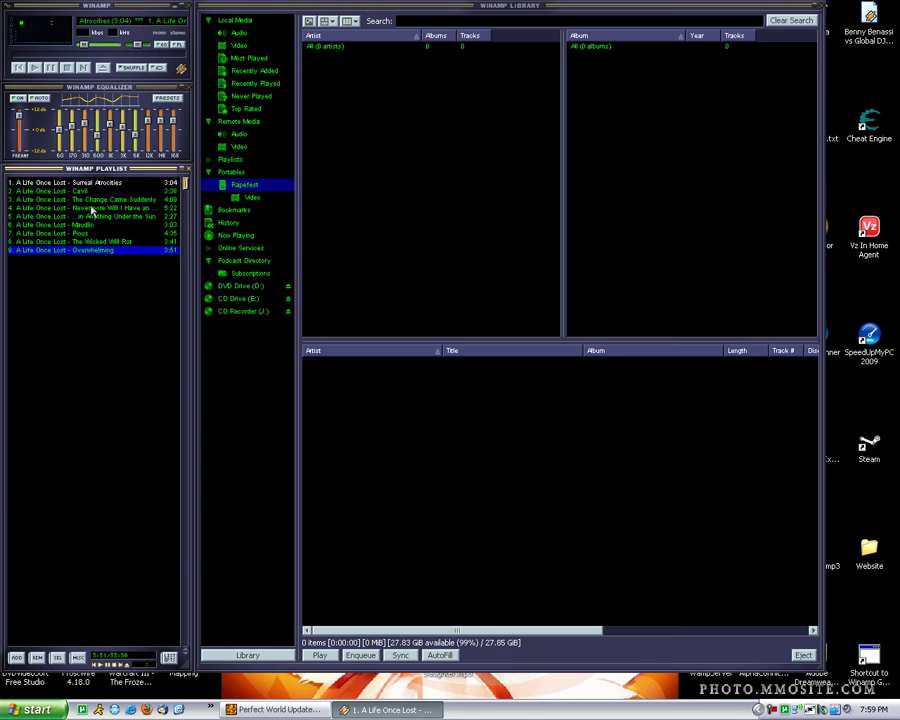
{"action": "key", "text": "ctrl+a"}
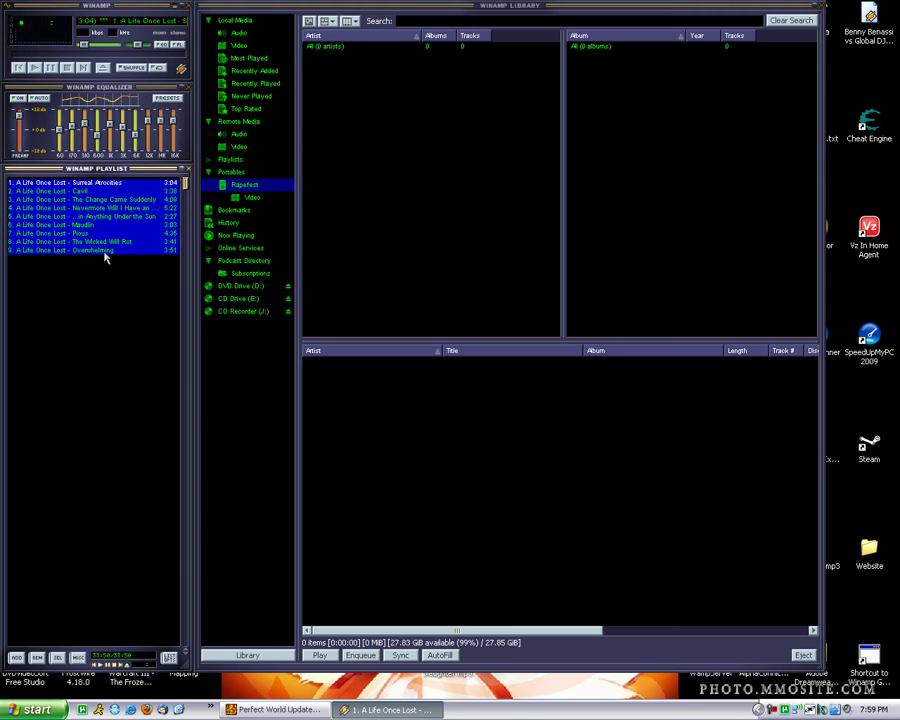
{"action": "right_click", "coordinate": [104, 257]}
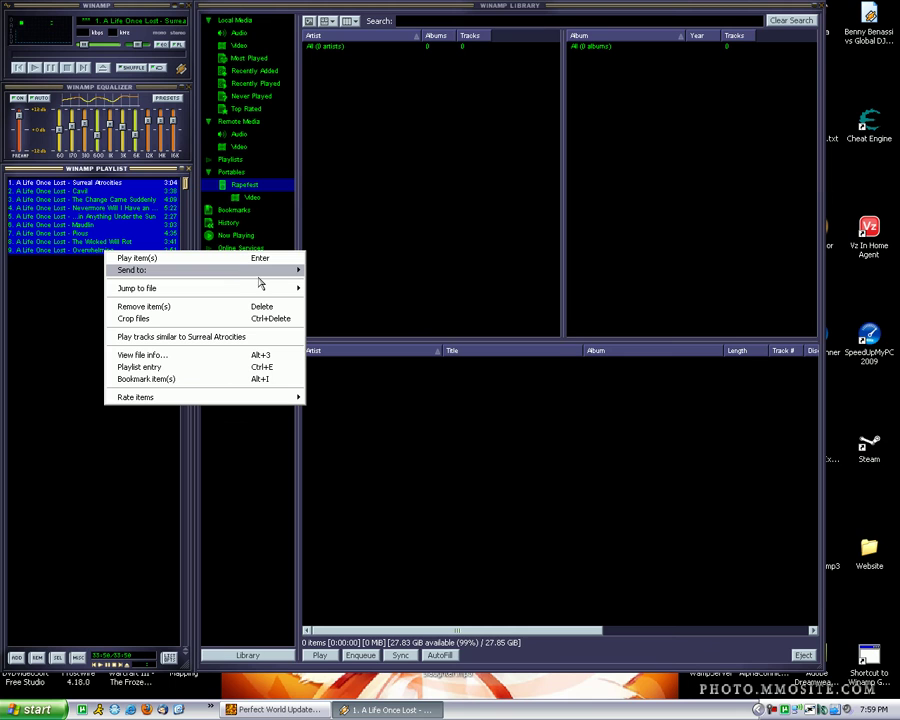
{"action": "mouse_move", "coordinate": [297, 270]}
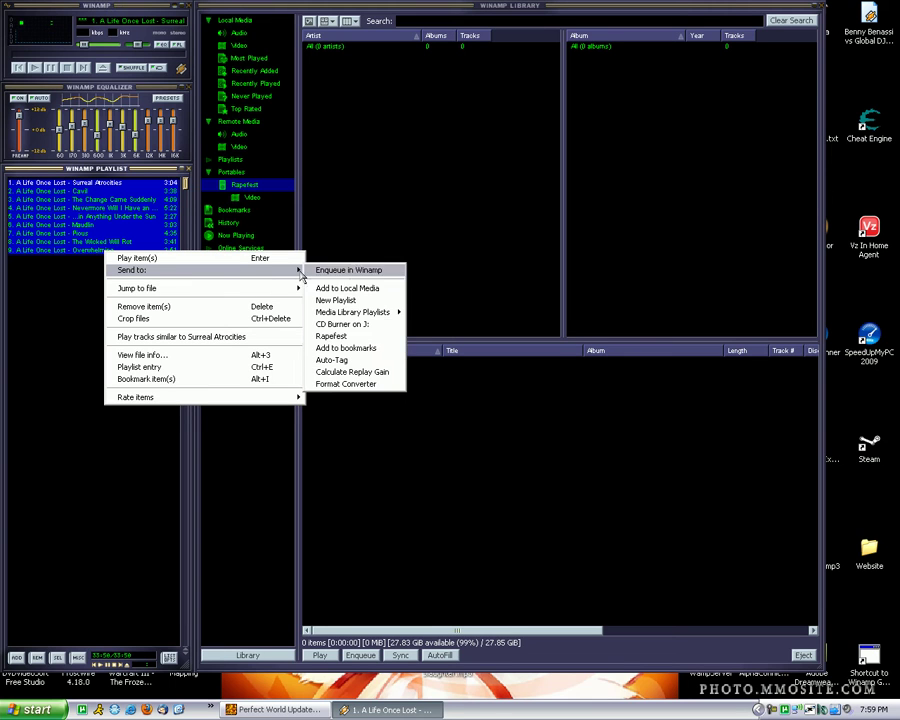
{"action": "left_click", "coordinate": [362, 339]}
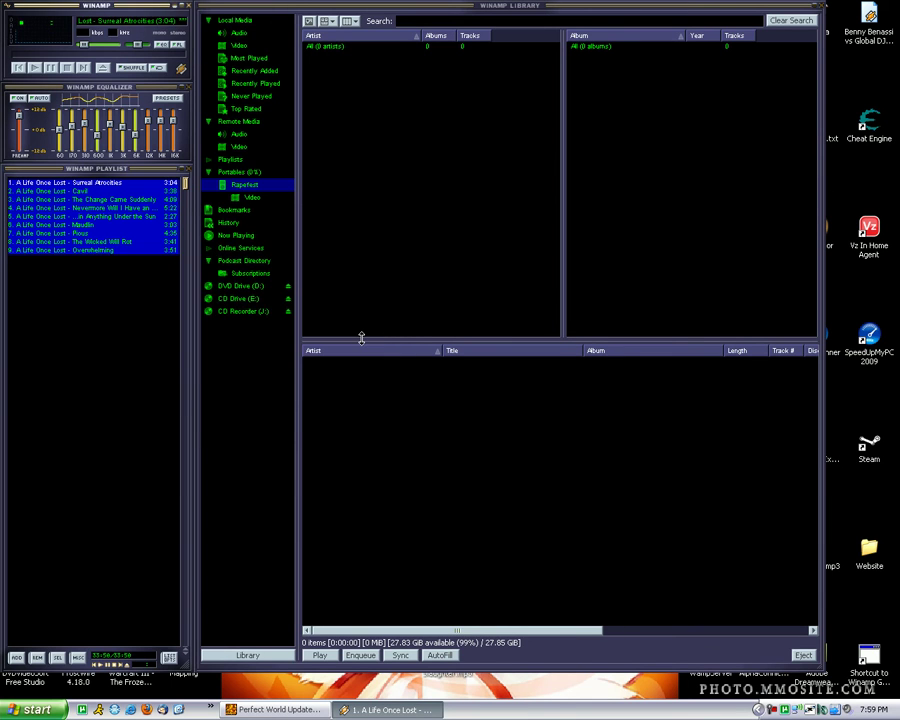
Step: Check the progress of the Portables transfer queue and review the tracks copied onto Rapefest
{"action": "left_click", "coordinate": [247, 175]}
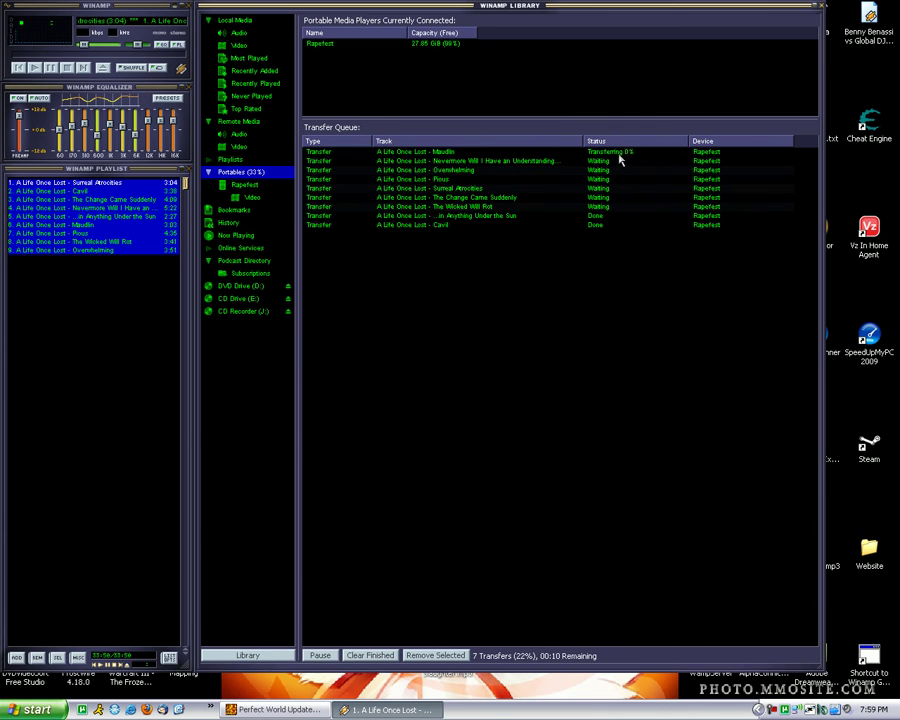
{"action": "left_click", "coordinate": [246, 185]}
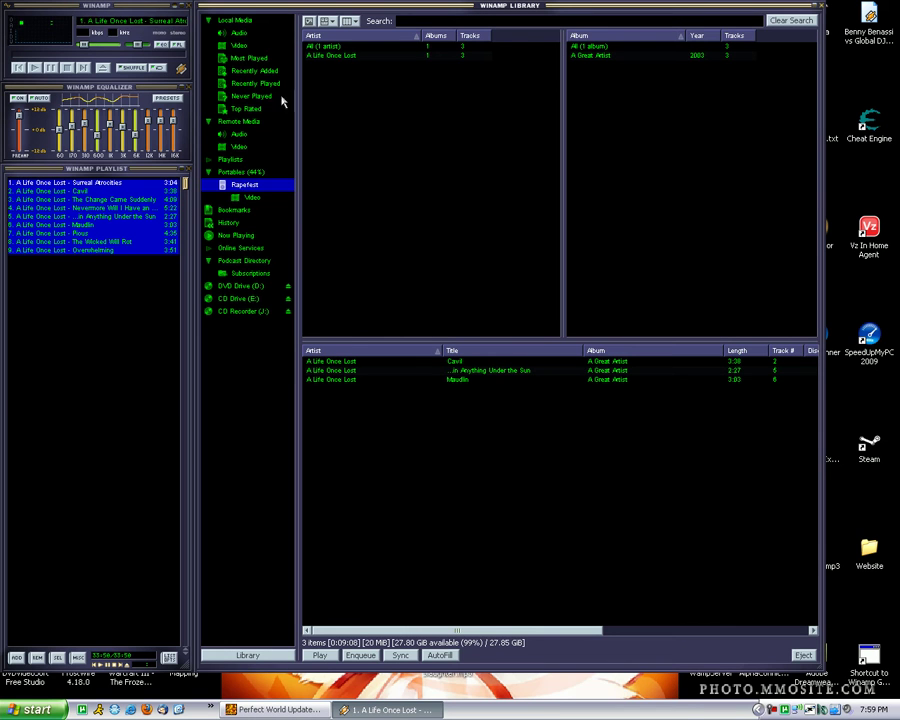
{"action": "left_click", "coordinate": [355, 56]}
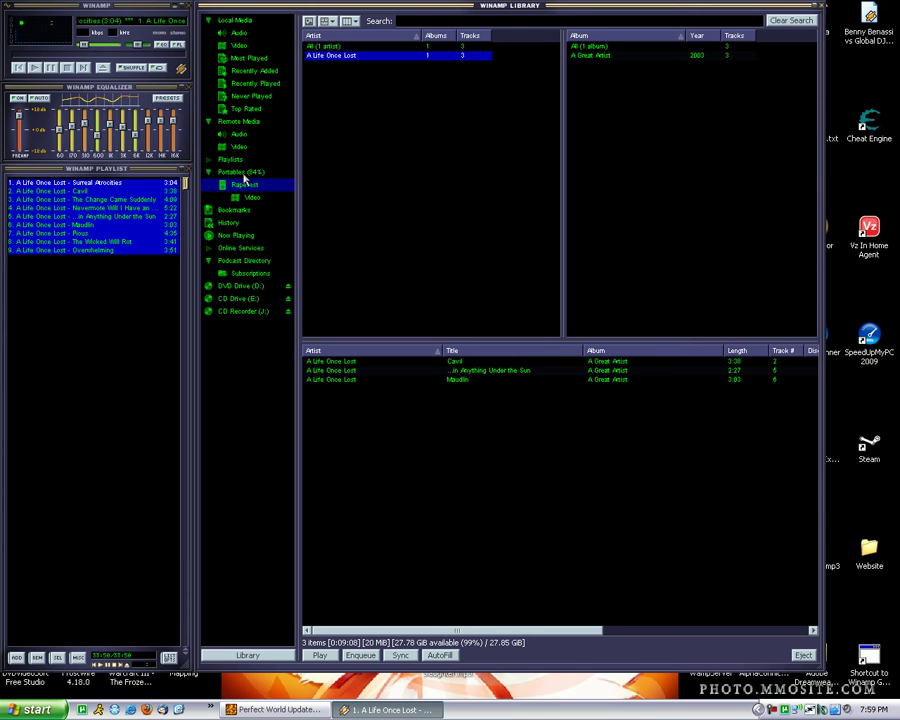
{"action": "left_click", "coordinate": [243, 174]}
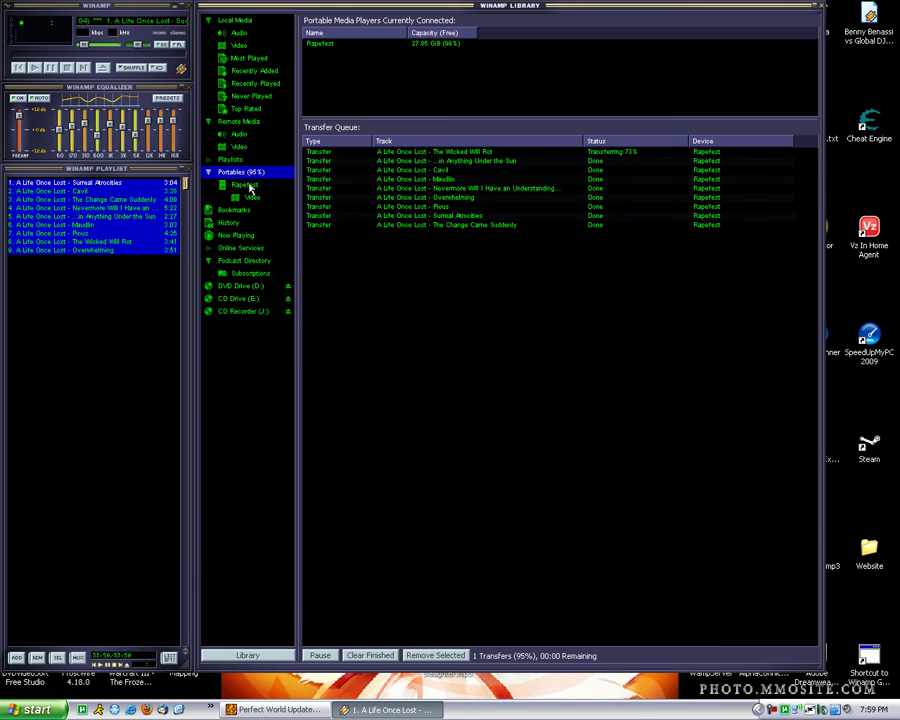
{"action": "left_click", "coordinate": [253, 190]}
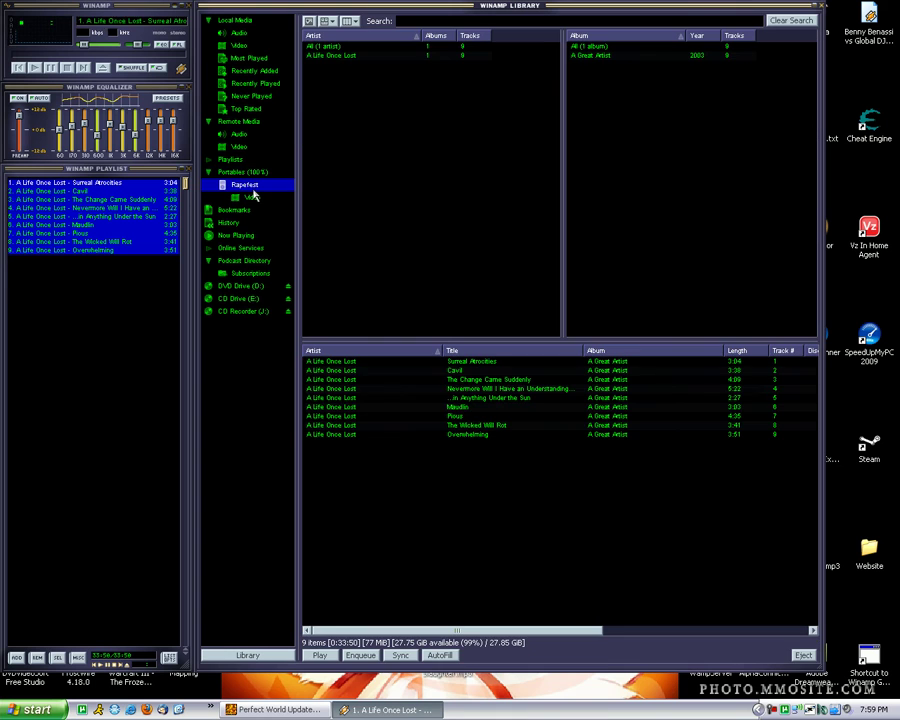
{"action": "left_click", "coordinate": [382, 362]}
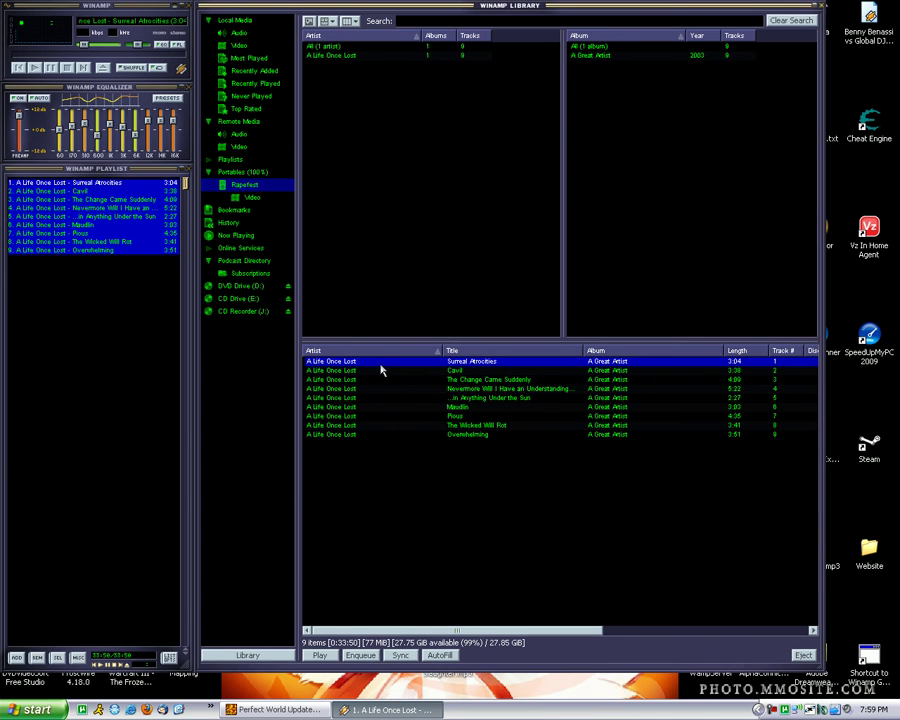
{"action": "left_click", "coordinate": [387, 435], "text": "shift"}
{"action": "left_click", "coordinate": [338, 462]}
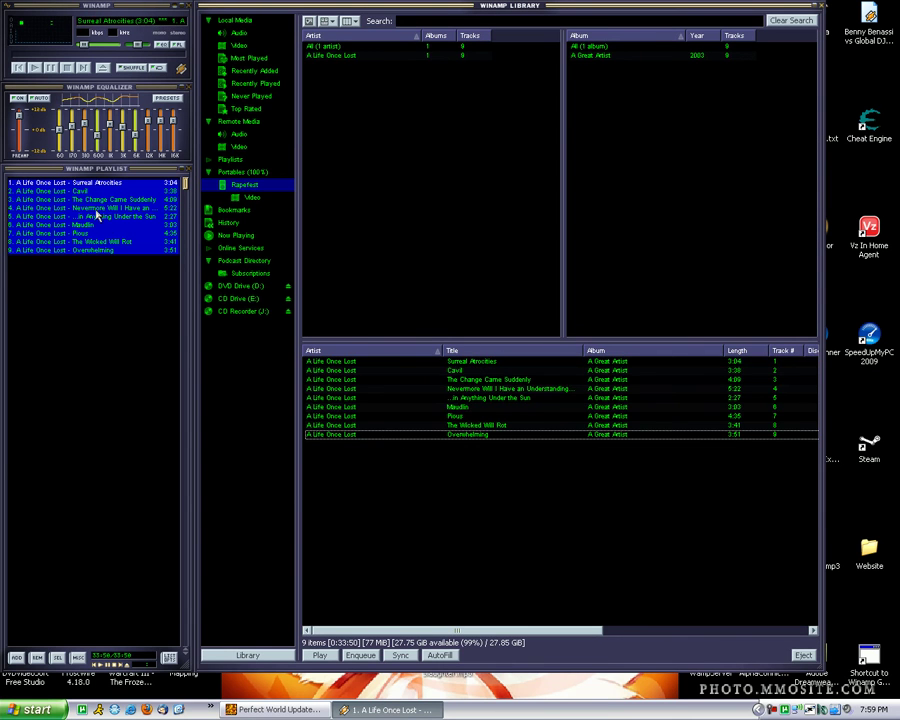
Step: Remove all the A Life Once Lost tracks from the playlist
{"action": "left_click", "coordinate": [155, 184]}
{"action": "left_click", "coordinate": [105, 250], "text": "shift"}
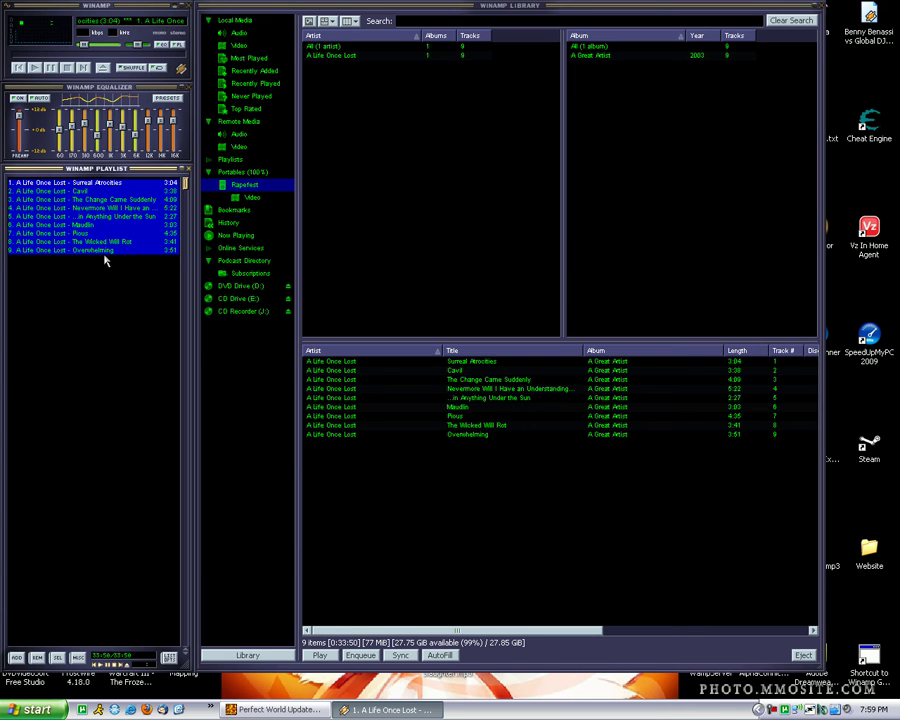
{"action": "key", "text": "Delete"}
Step: Load every track from Angra's "2004 - Temple of Shadows" folder under Studio Albums into the playlist and stop playback
{"action": "key", "text": "l"}
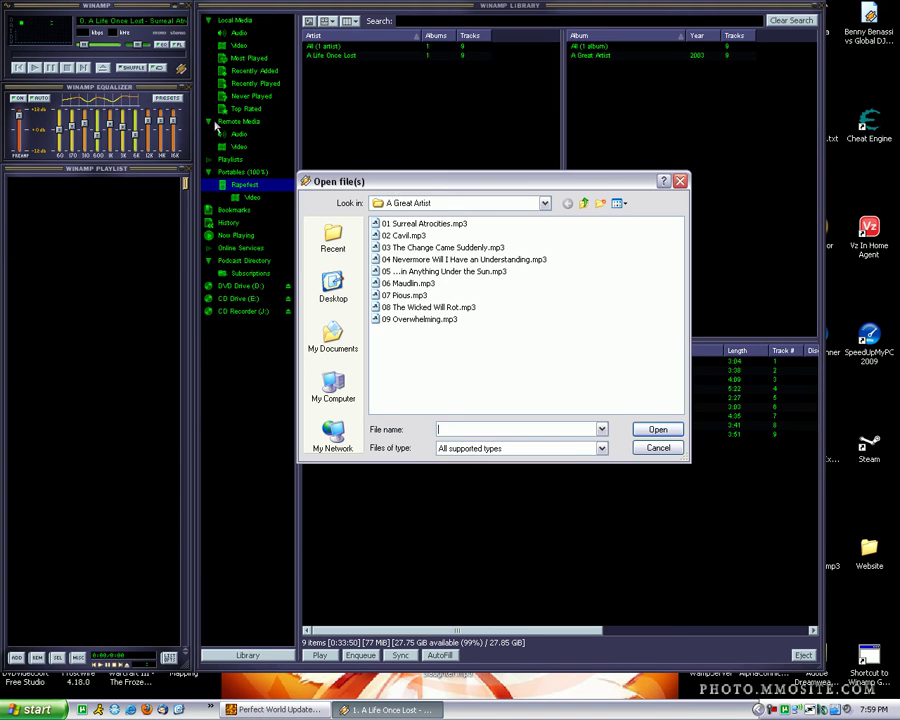
{"action": "left_click_drag", "start_coordinate": [425, 184], "coordinate": [327, 138]}
{"action": "left_click", "coordinate": [485, 158]}
{"action": "left_click", "coordinate": [485, 158]}
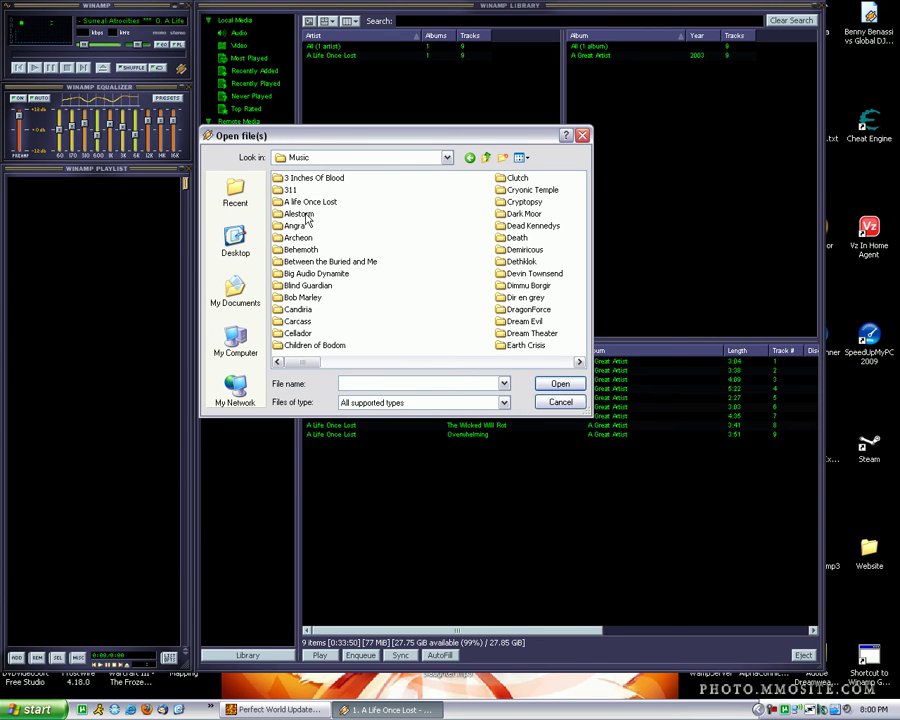
{"action": "double_click", "coordinate": [296, 226]}
{"action": "double_click", "coordinate": [306, 180]}
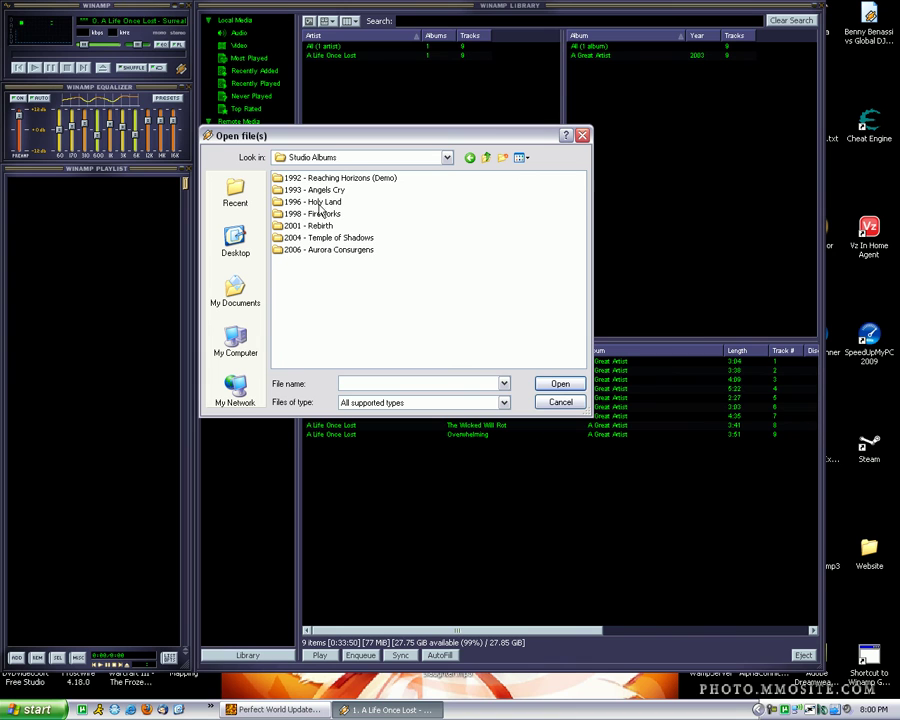
{"action": "double_click", "coordinate": [358, 240]}
{"action": "left_click_drag", "start_coordinate": [388, 333], "coordinate": [280, 172]}
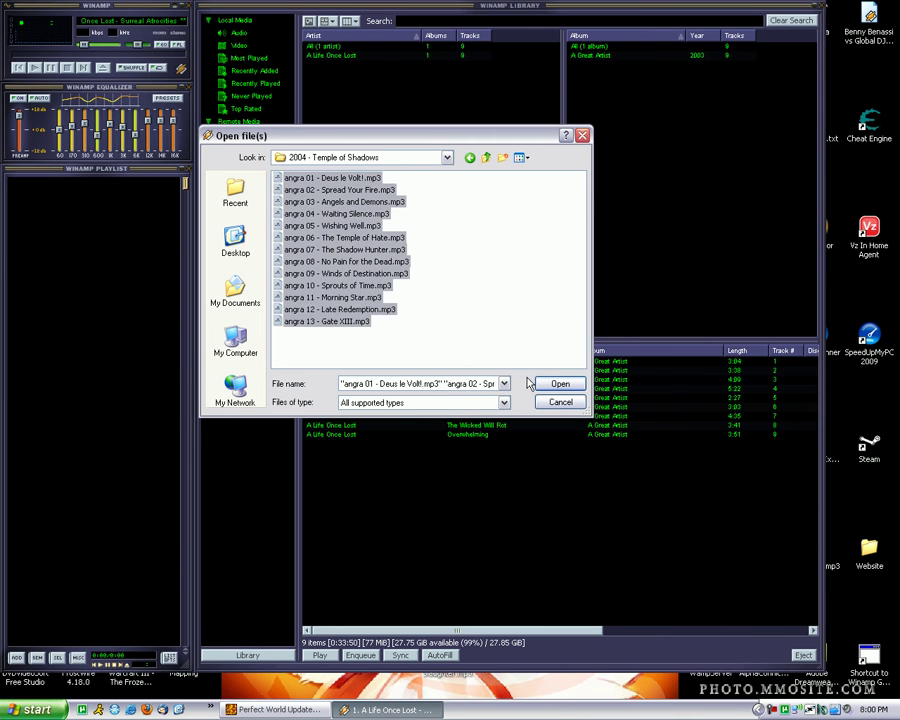
{"action": "key", "text": "Return"}
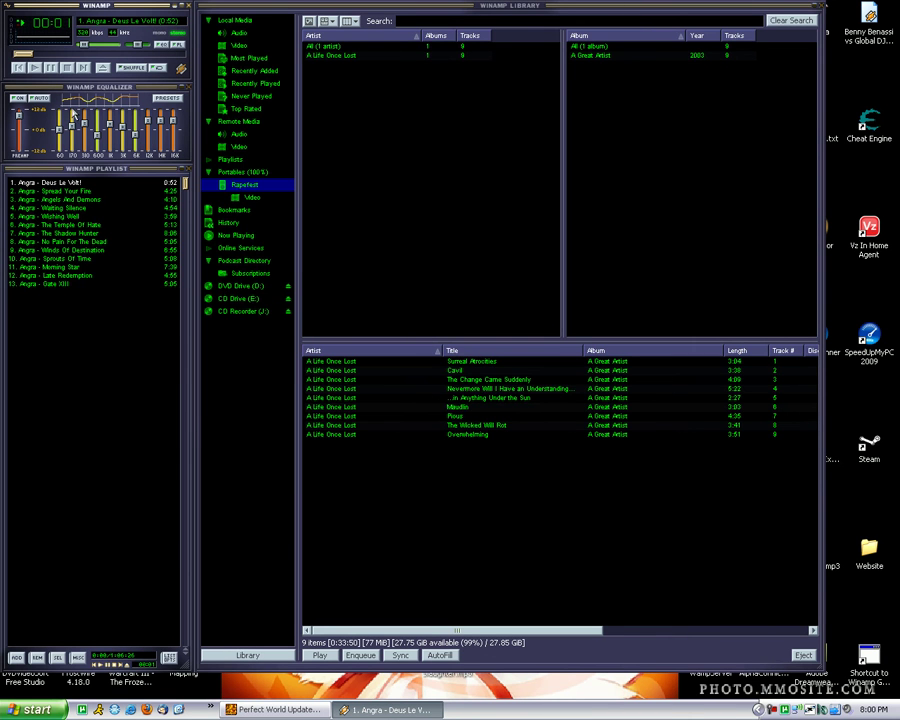
{"action": "left_click", "coordinate": [66, 70]}
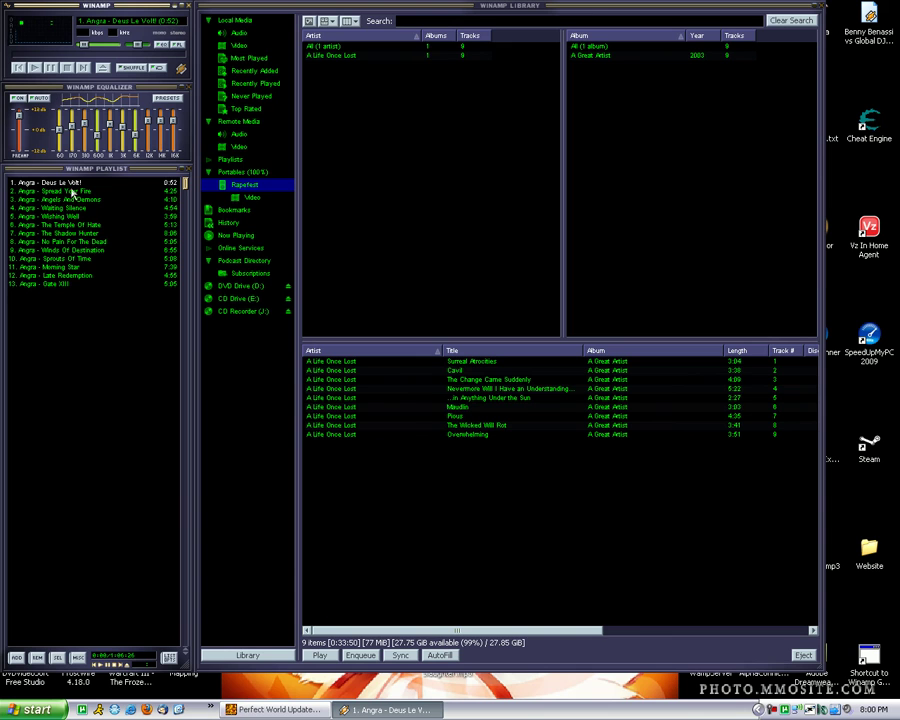
Step: Send all the Angra tracks in the playlist to the Rapefest portable player and check the transfer's progress
{"action": "key", "text": "ctrl+a"}
{"action": "right_click", "coordinate": [88, 290]}
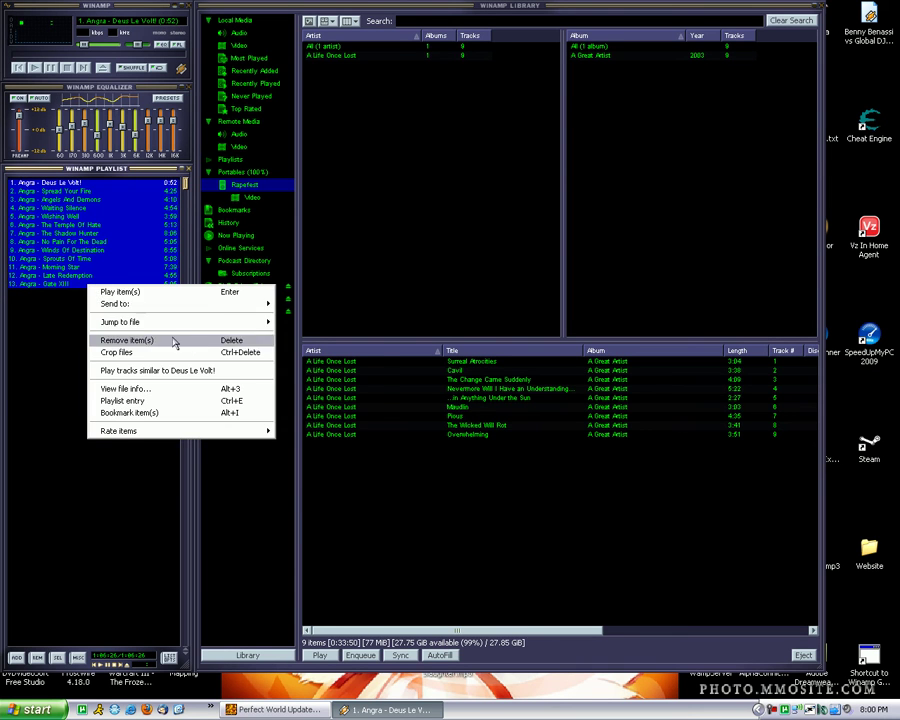
{"action": "mouse_move", "coordinate": [255, 326]}
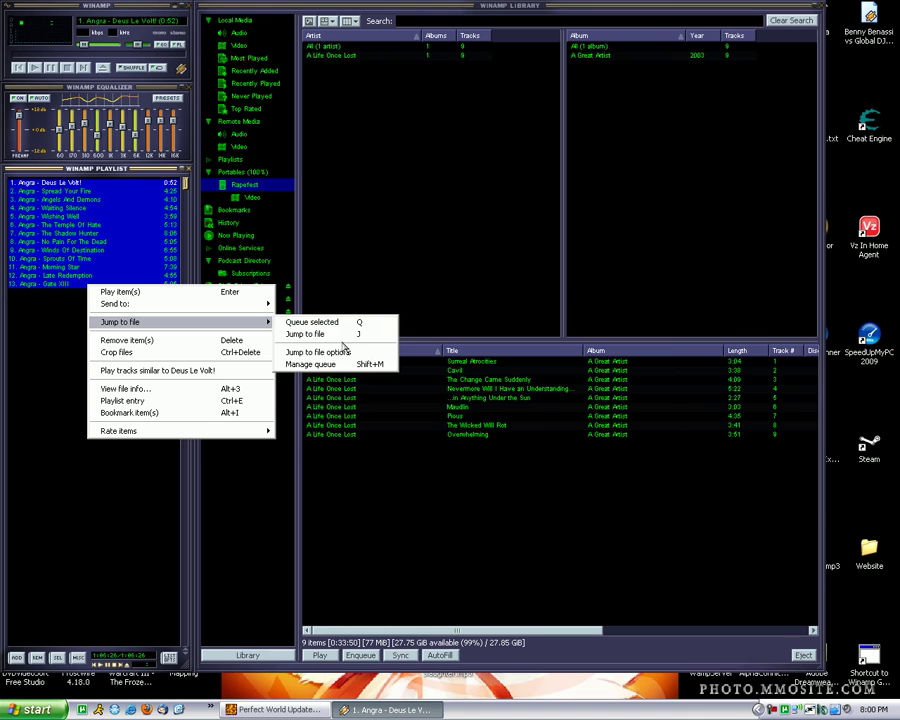
{"action": "mouse_move", "coordinate": [255, 304]}
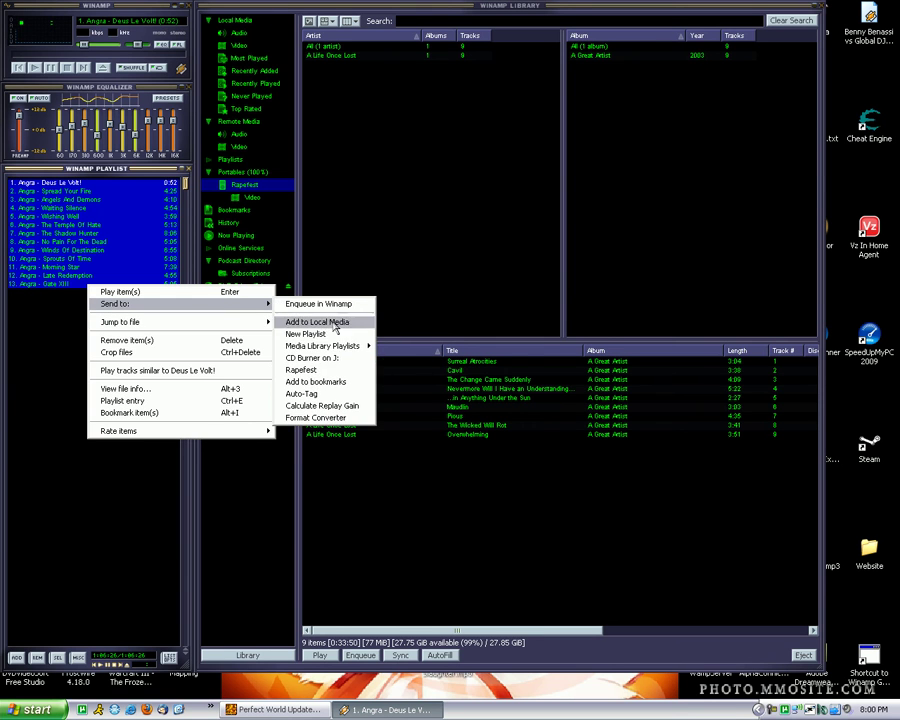
{"action": "left_click", "coordinate": [338, 369]}
{"action": "left_click", "coordinate": [255, 174]}
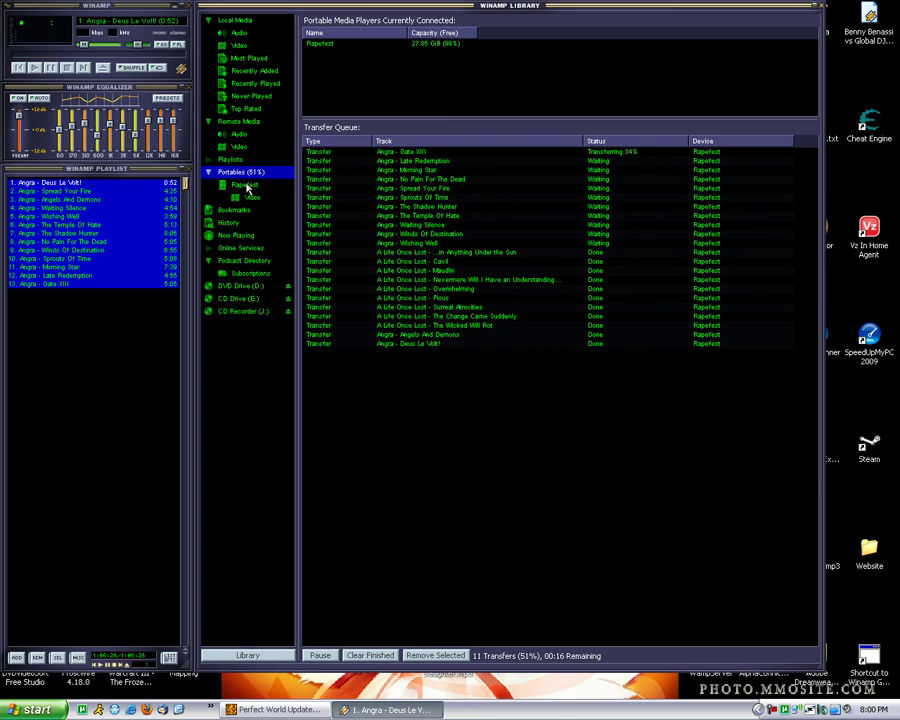
{"action": "left_click", "coordinate": [245, 186]}
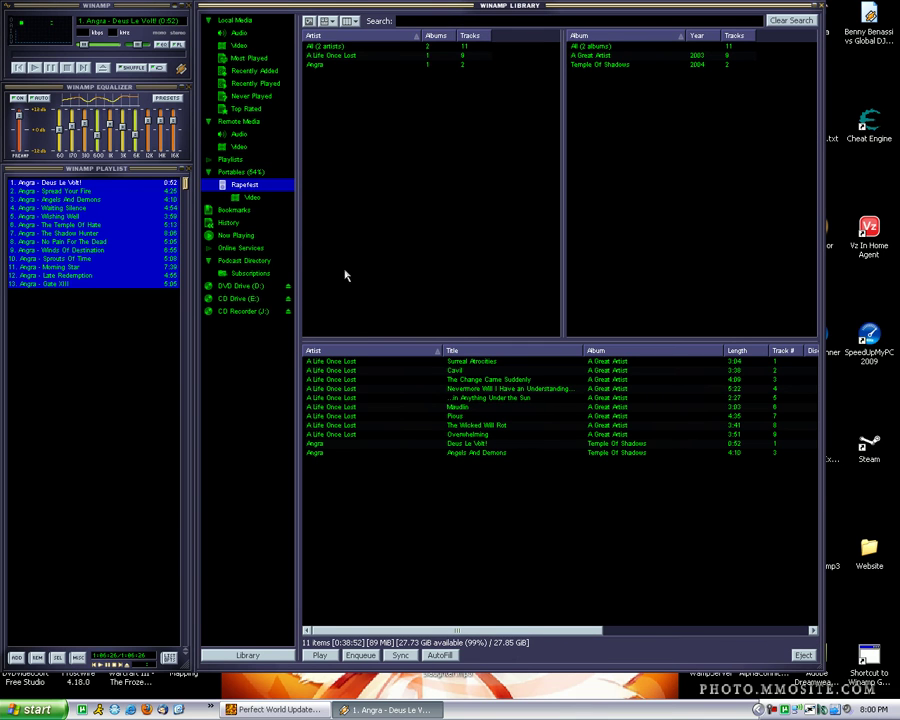
Step: Remove all the Angra tracks from the playlist
{"action": "left_click", "coordinate": [60, 276]}
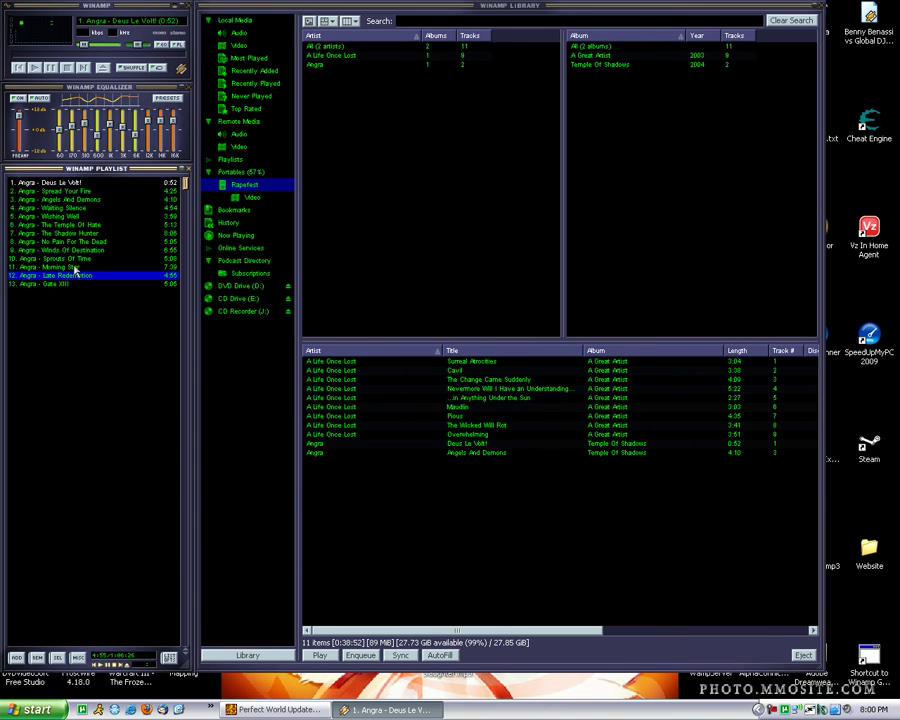
{"action": "left_click", "coordinate": [78, 183]}
{"action": "key", "text": "ctrl+a"}
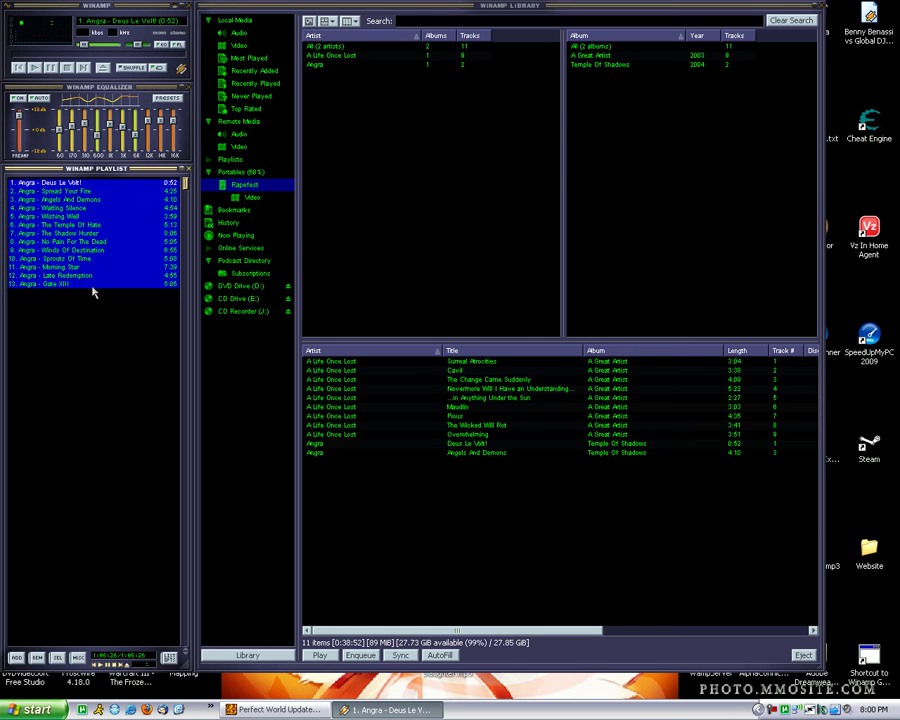
{"action": "key", "text": "Delete"}
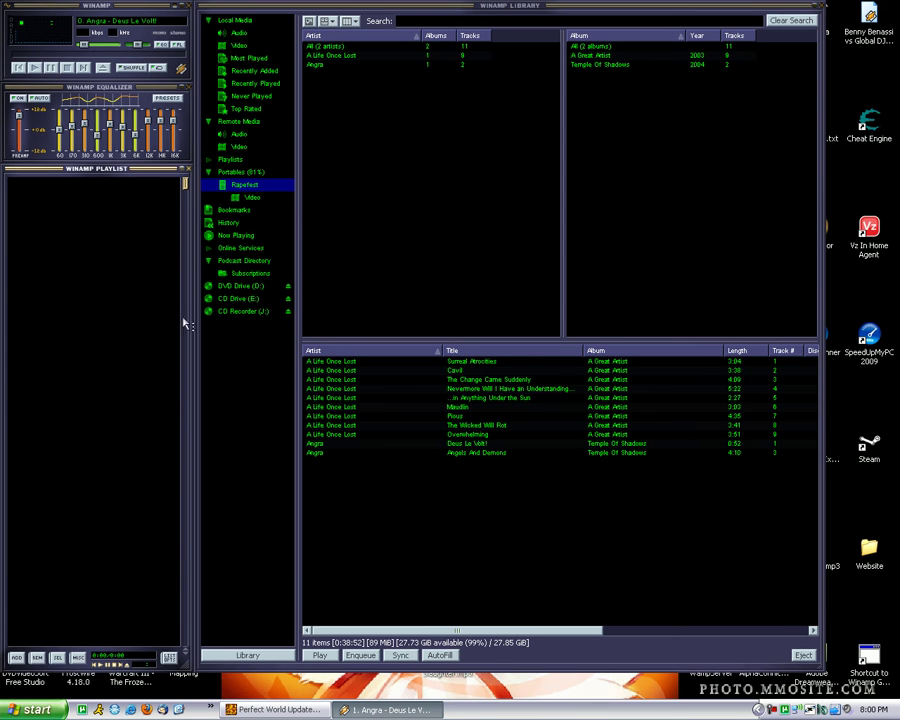
Step: Copy the track "Surreal Atrocities" from the Rapefest player to Local Media
{"action": "left_click", "coordinate": [470, 363]}
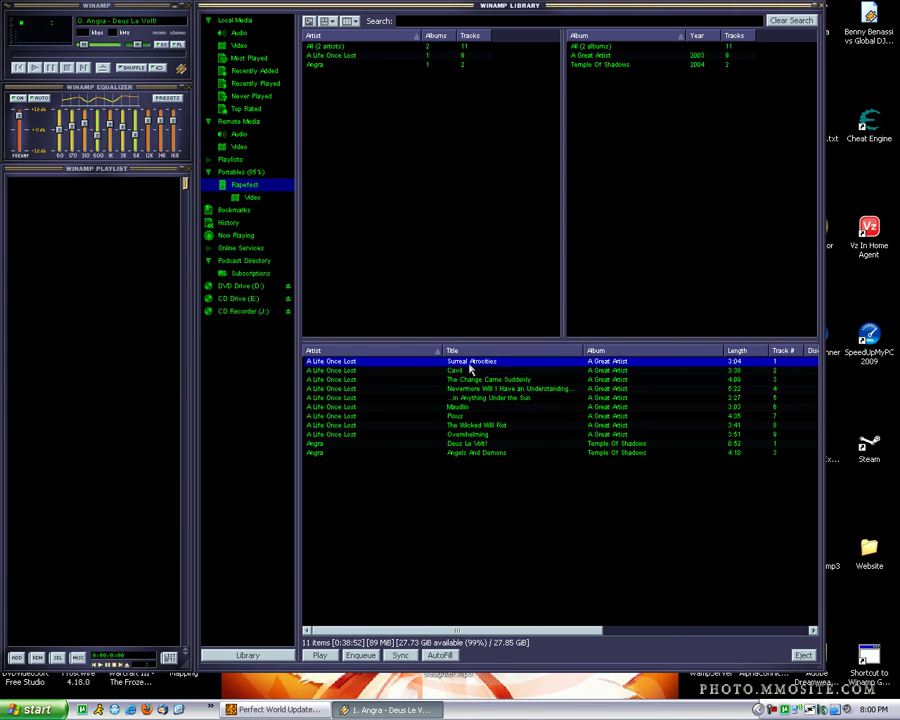
{"action": "right_click", "coordinate": [470, 368]}
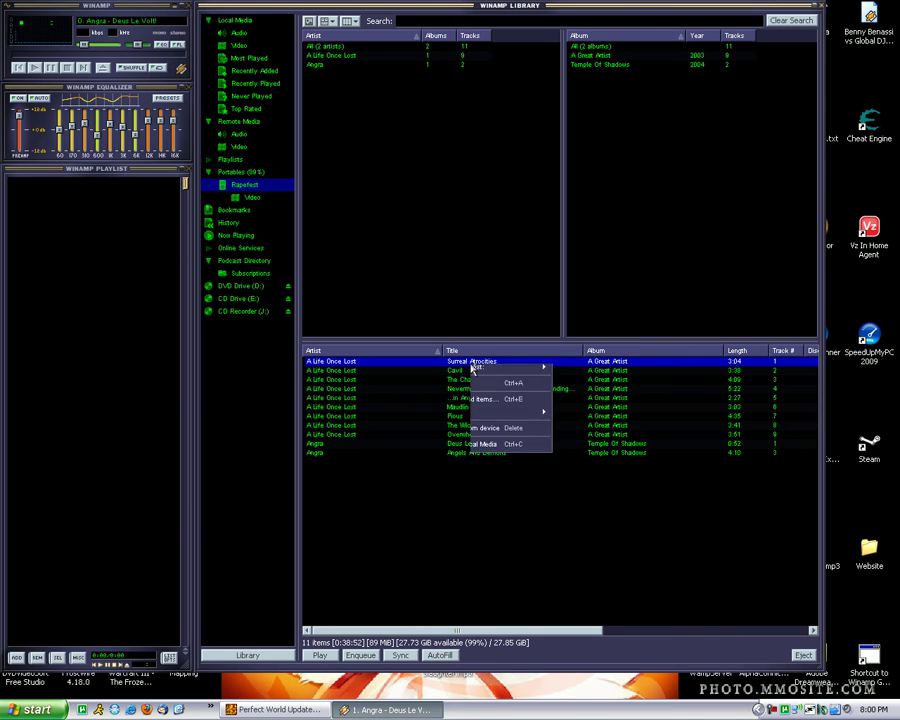
{"action": "mouse_move", "coordinate": [571, 398]}
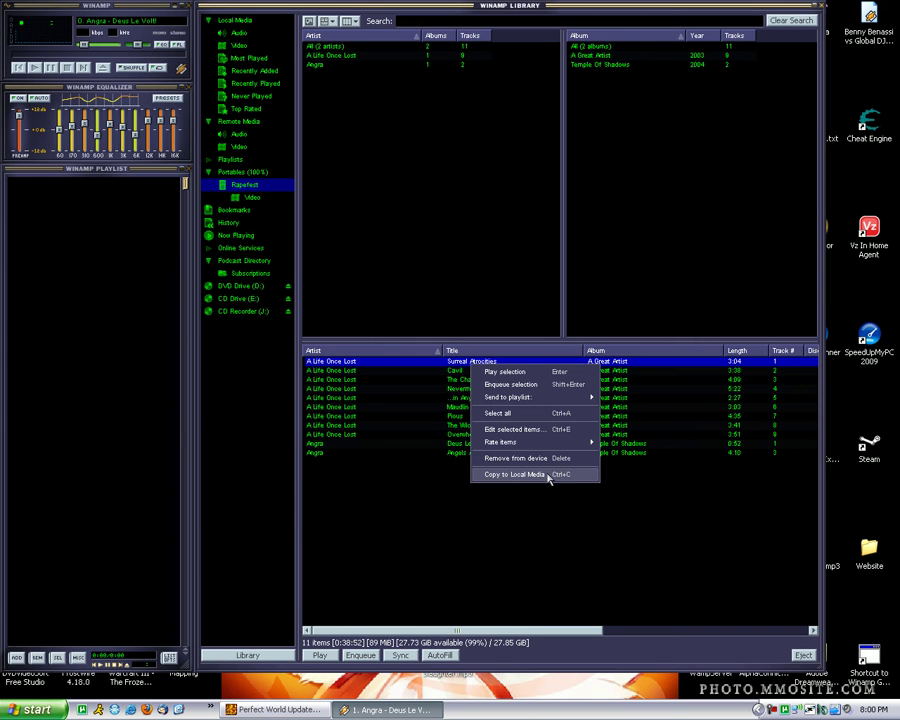
{"action": "left_click", "coordinate": [545, 476]}
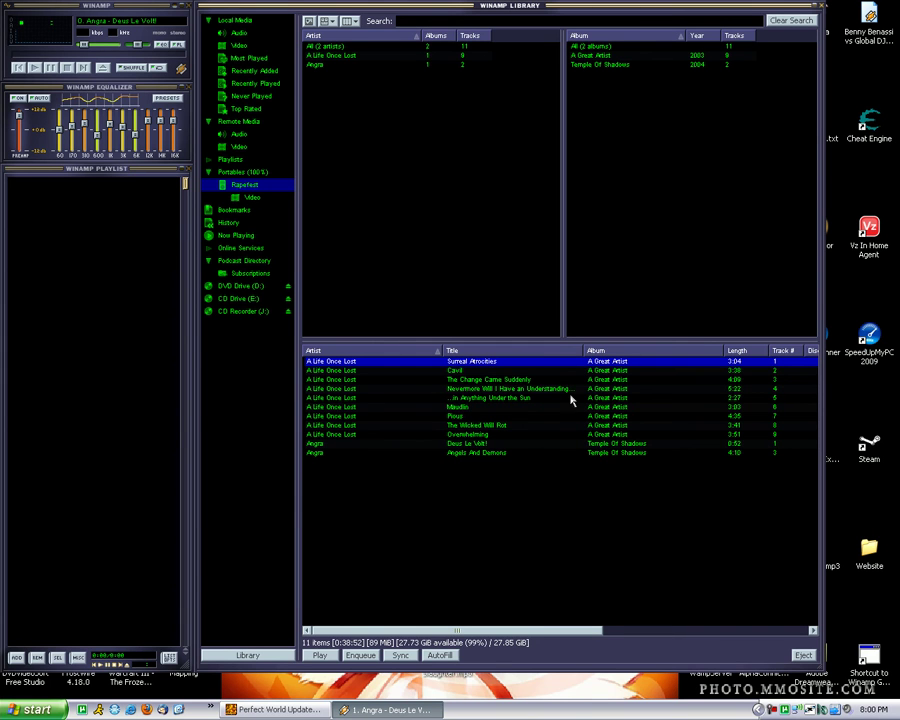
Step: Check the copied track in the "A Life Once Lost - A Great Artist" folder under My Music and return to My Music
{"action": "left_click_drag", "start_coordinate": [160, 10], "coordinate": [234, 10]}
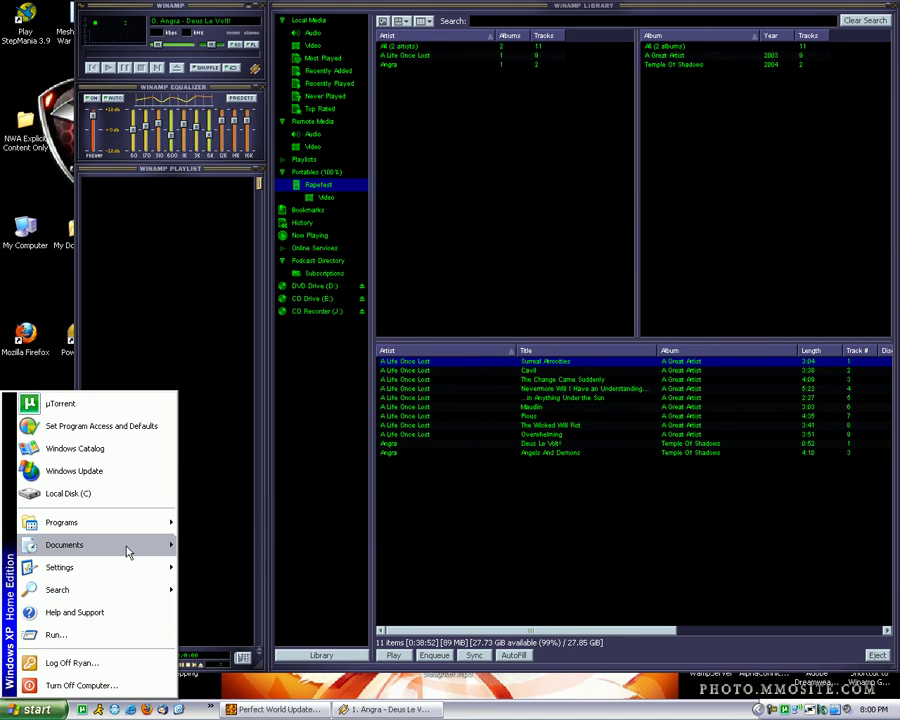
{"action": "mouse_move", "coordinate": [150, 545]}
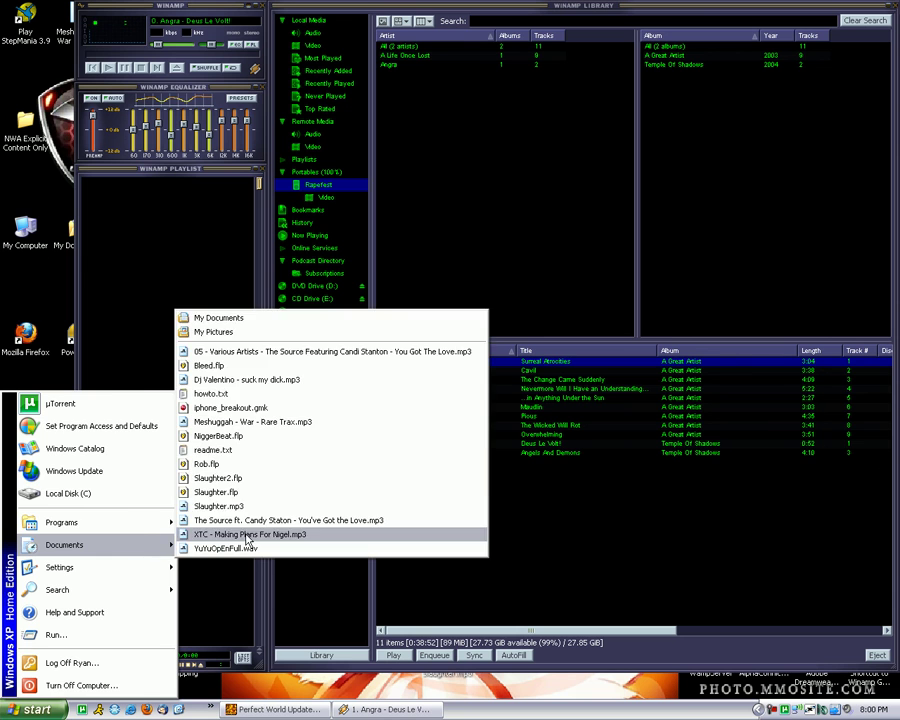
{"action": "left_click", "coordinate": [267, 319]}
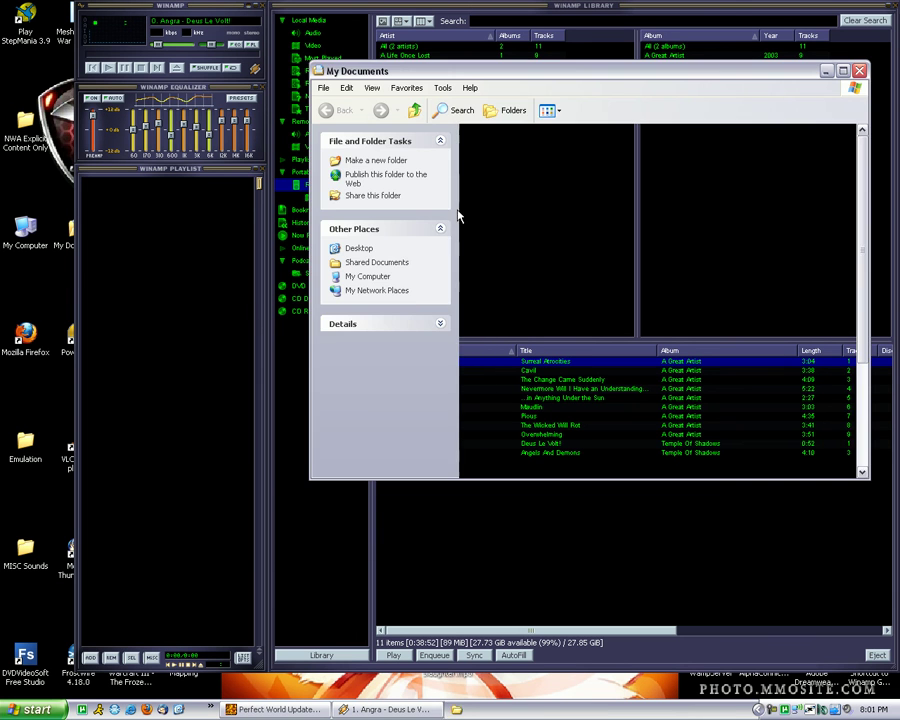
{"action": "left_click_drag", "start_coordinate": [500, 71], "coordinate": [311, 113]}
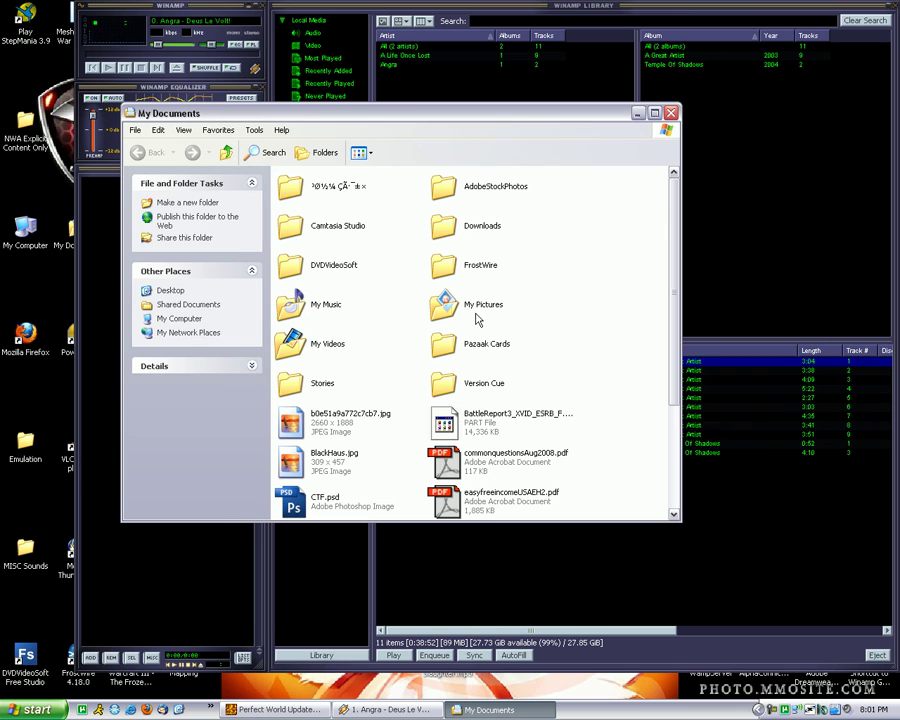
{"action": "left_click", "coordinate": [325, 304]}
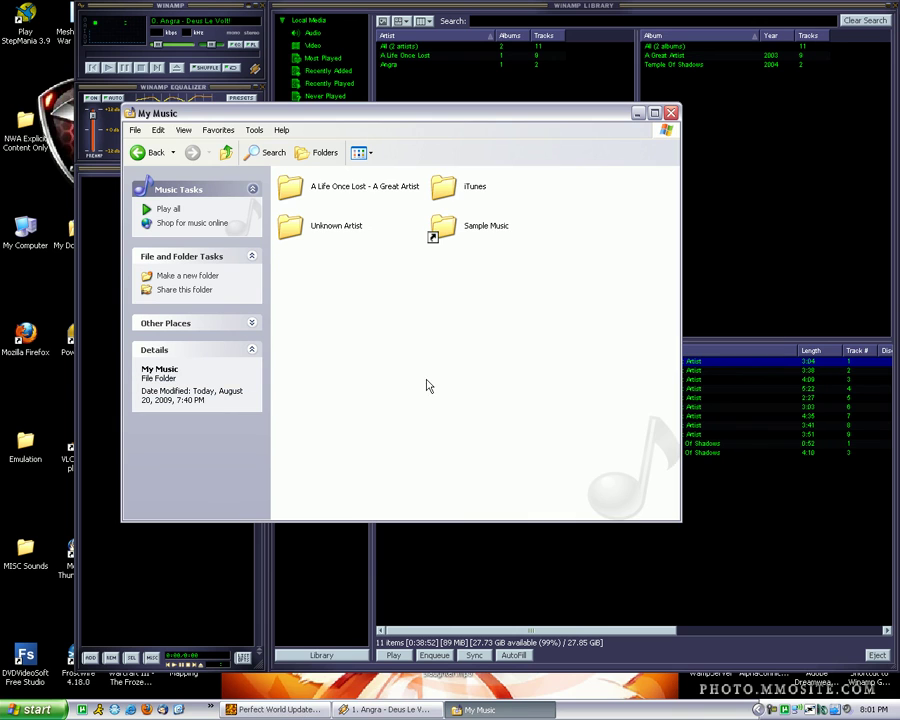
{"action": "double_click", "coordinate": [338, 192]}
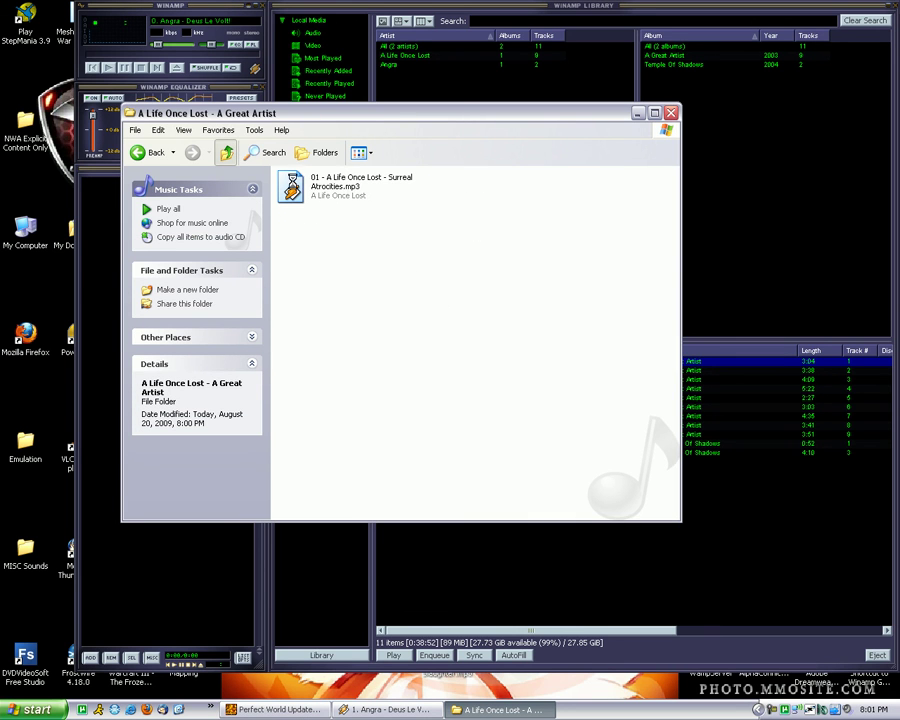
{"action": "key", "text": "BackSpace"}
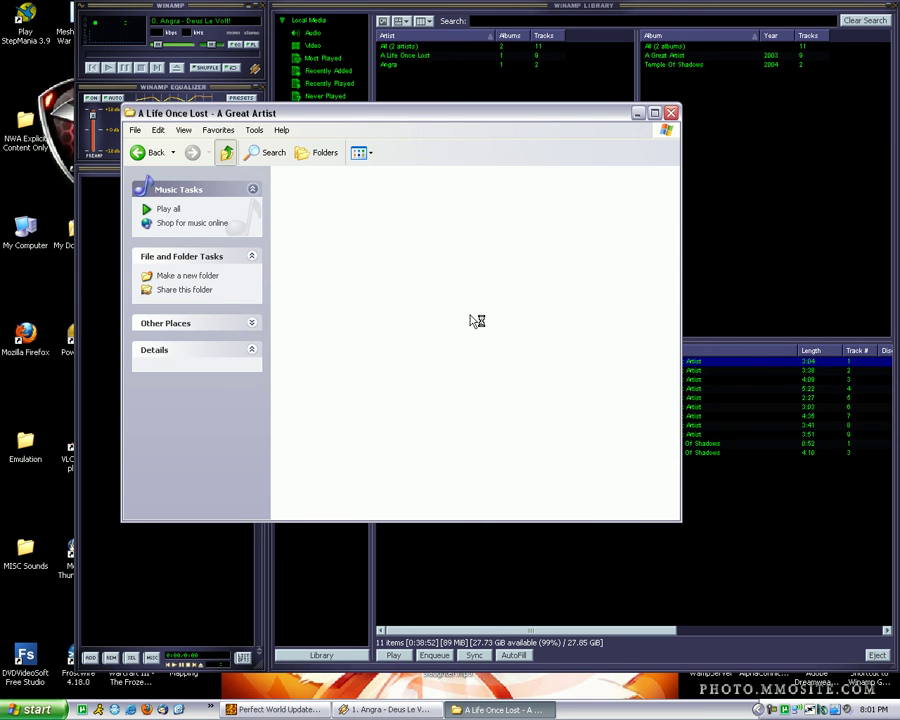
{"action": "left_click", "coordinate": [336, 193]}
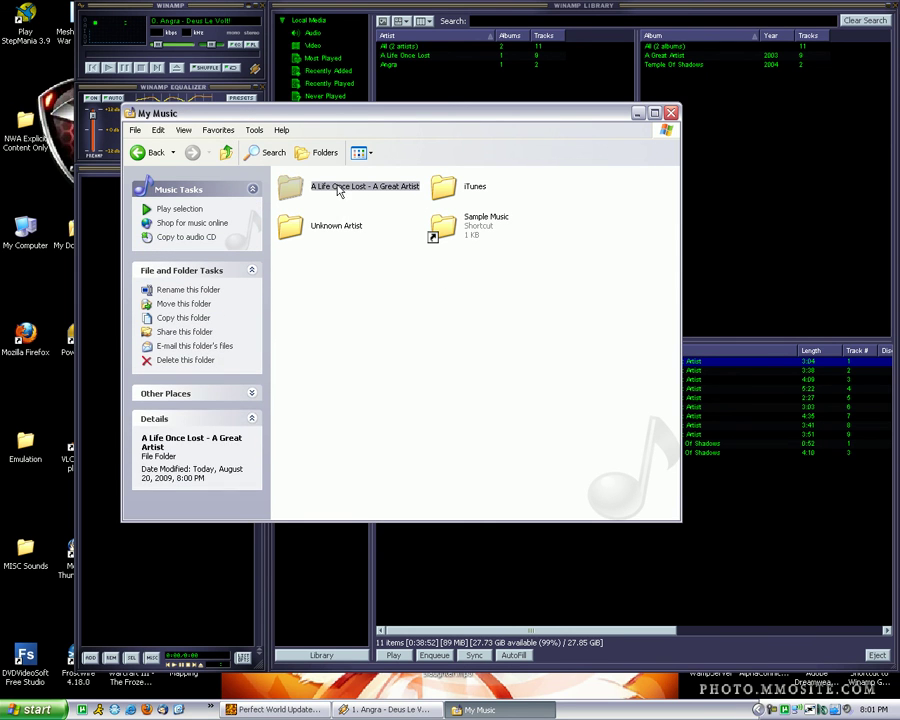
{"action": "key", "text": "Delete"}
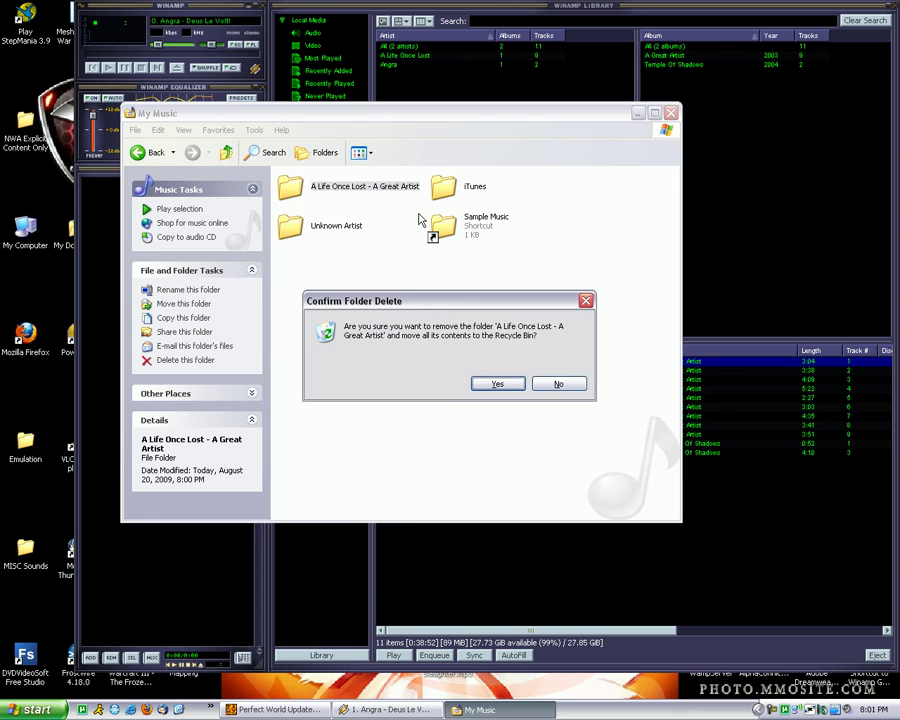
{"action": "key", "text": "Escape"}
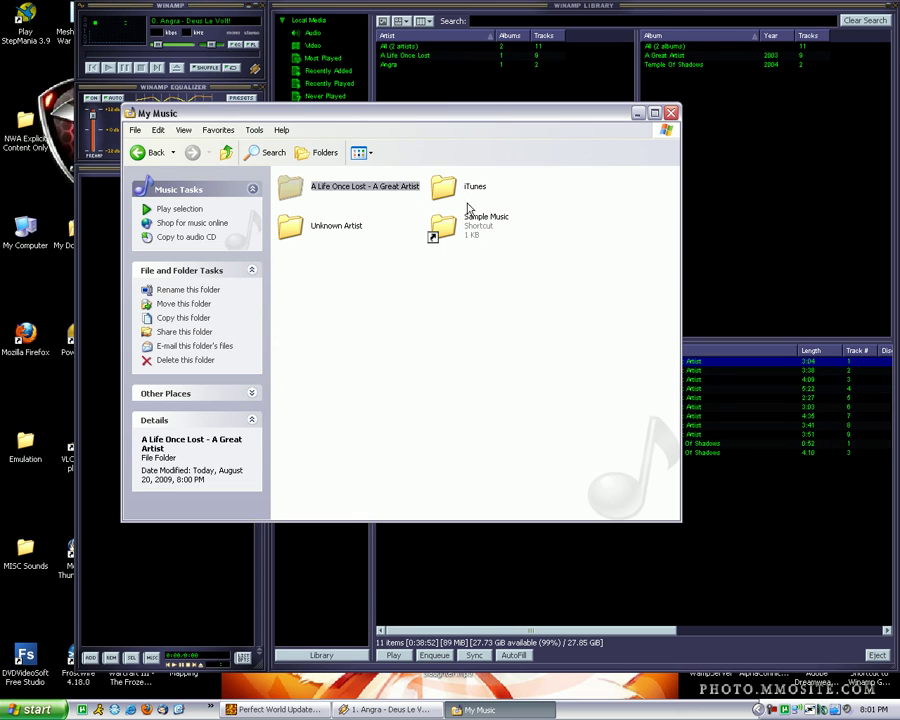
Step: Close the My Music window and review the Rapefest player's refreshed track list and the Portables transfer queue
{"action": "left_click", "coordinate": [671, 115]}
{"action": "left_click_drag", "start_coordinate": [212, 8], "coordinate": [130, 8]}
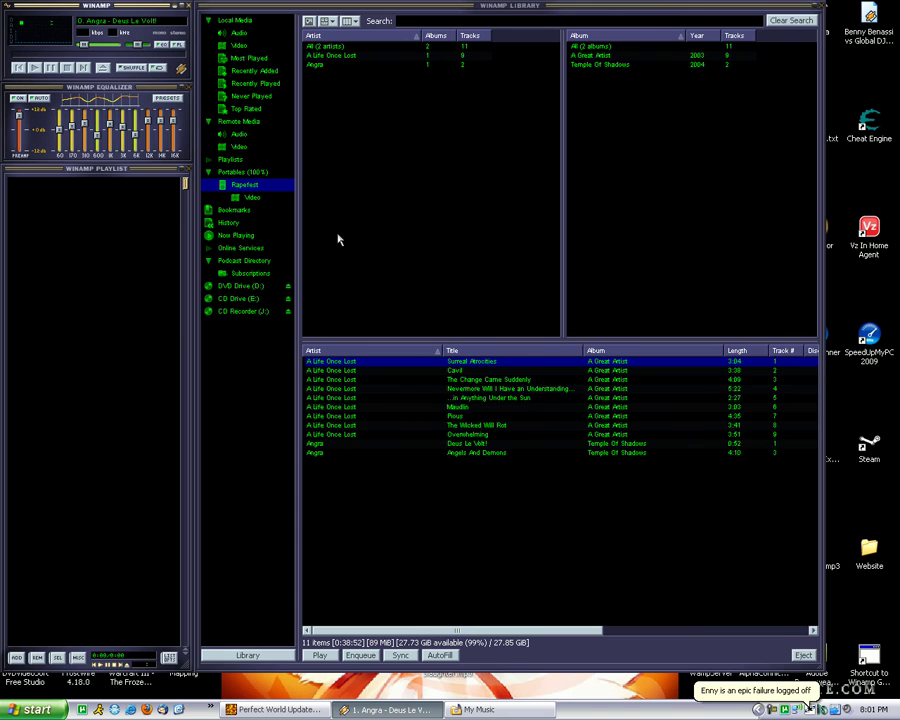
{"action": "left_click", "coordinate": [252, 197]}
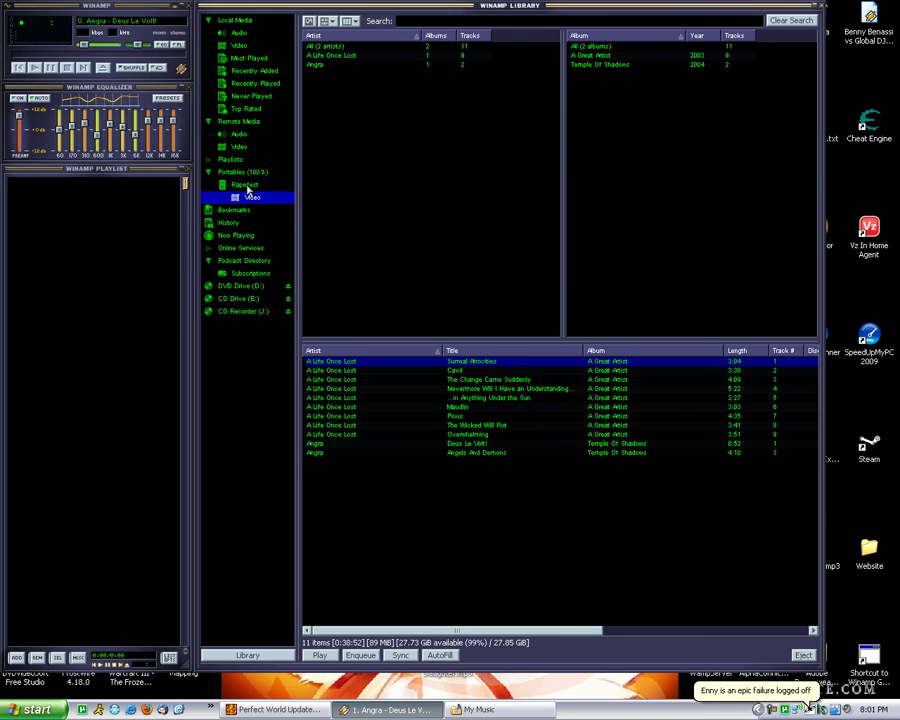
{"action": "left_click", "coordinate": [249, 187]}
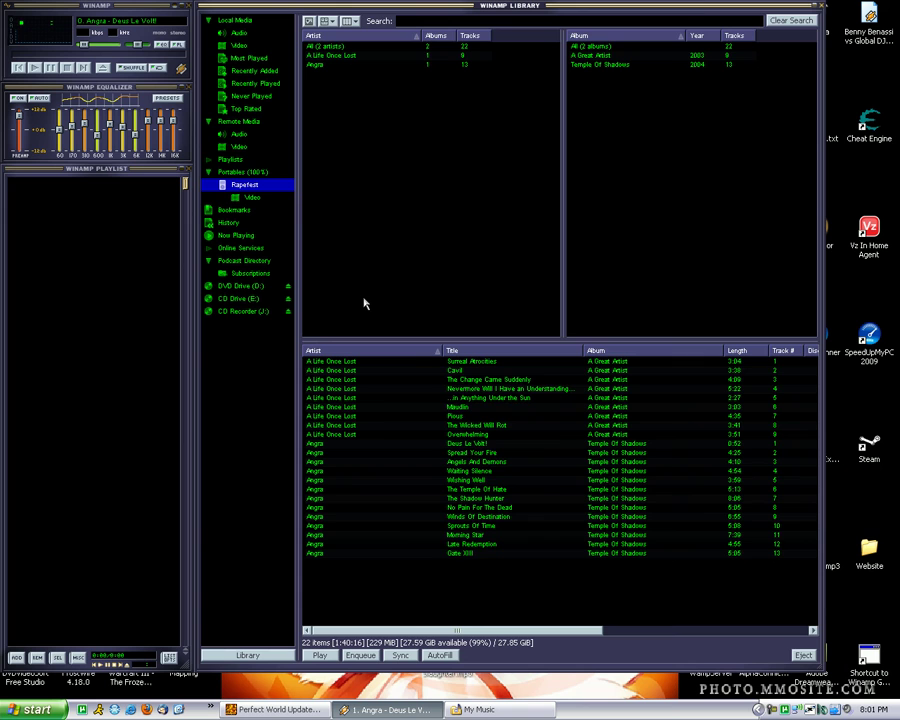
{"action": "left_click", "coordinate": [242, 172]}
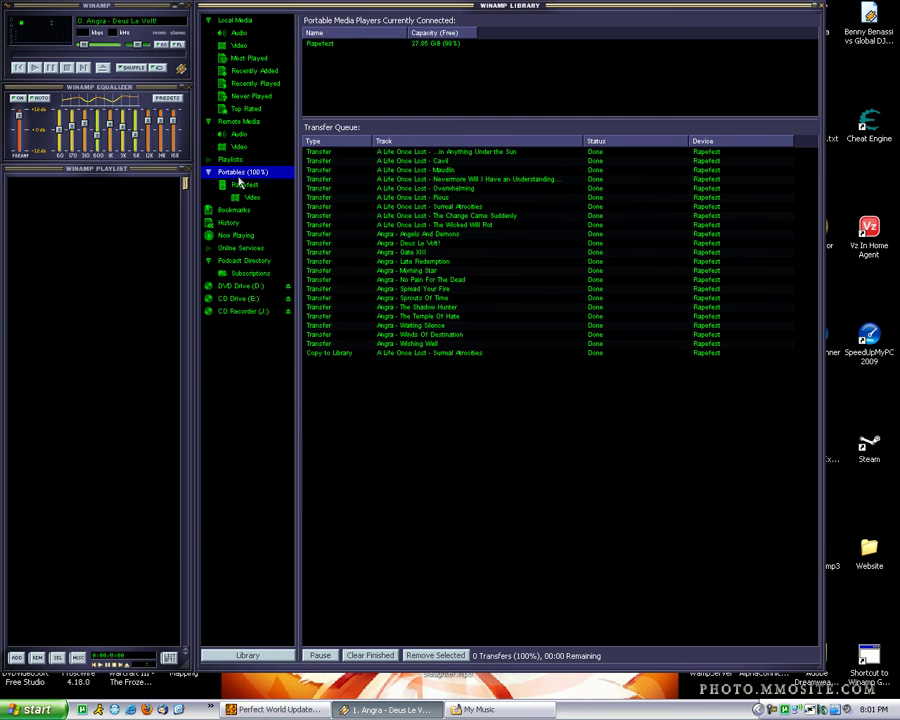
{"action": "left_click", "coordinate": [242, 186]}
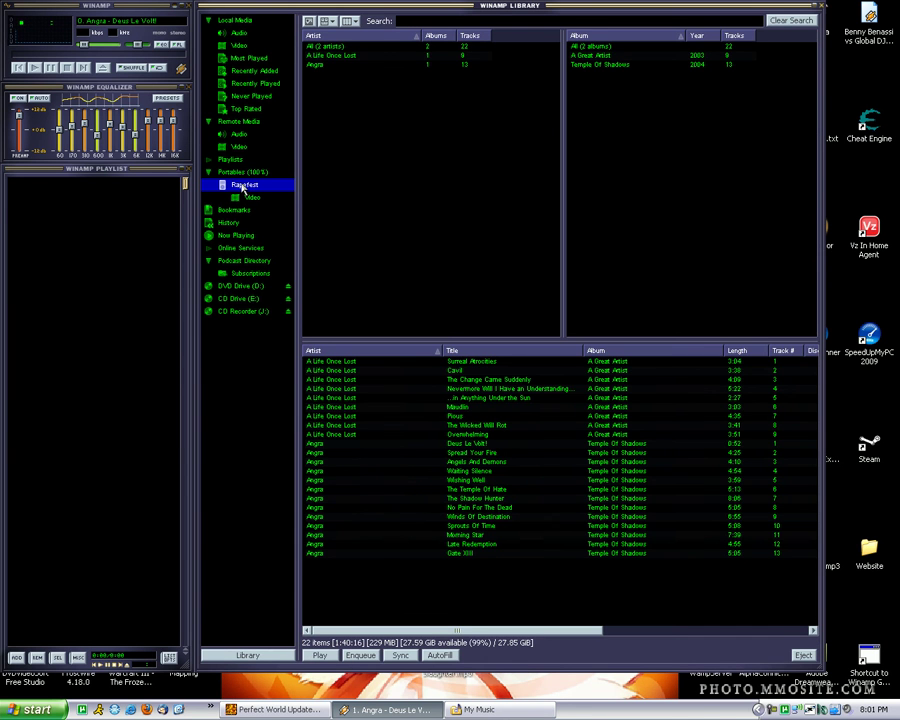
{"action": "left_click", "coordinate": [250, 196]}
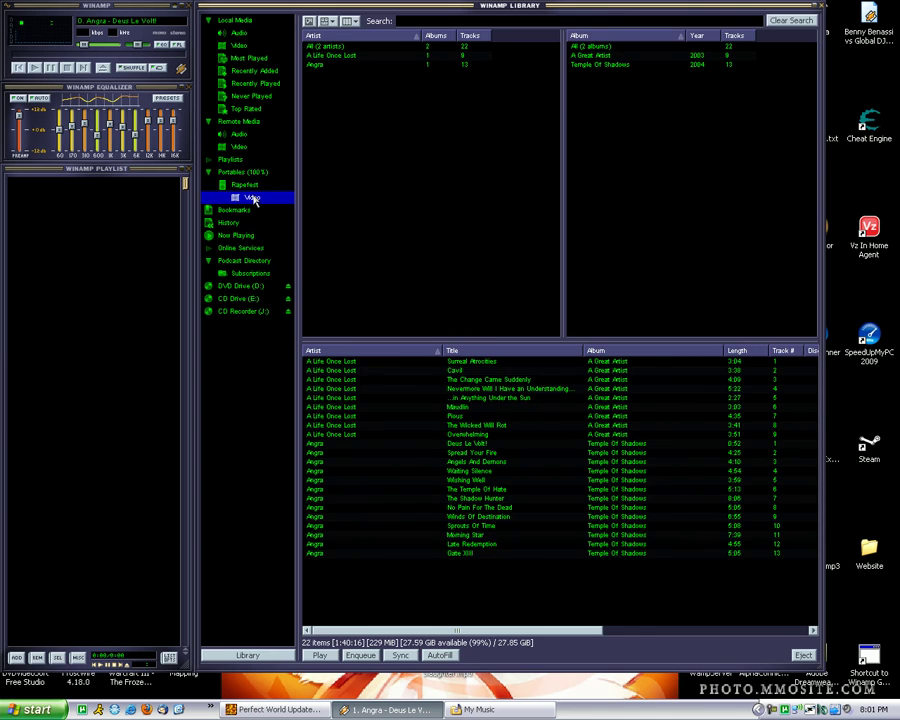
{"action": "left_click", "coordinate": [250, 189]}
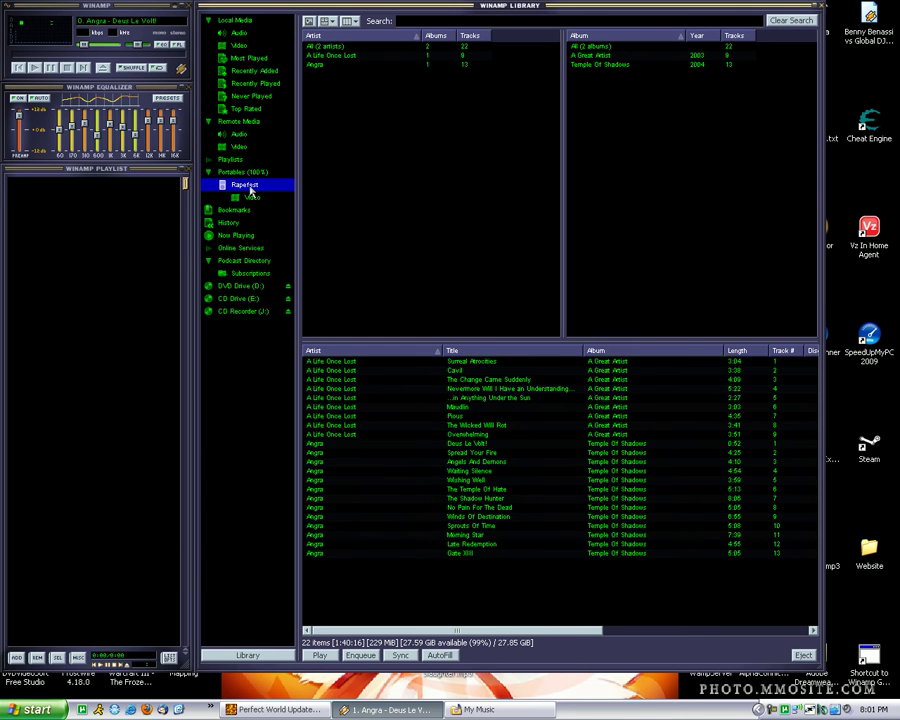